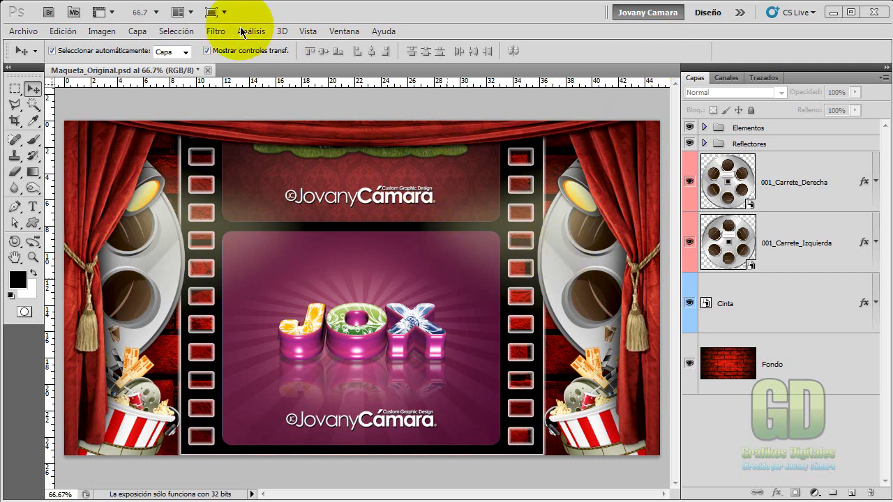
Step: Open Maqueta_Galeria_Fotografica and select the 001_Carrete_Izquierda layer
click(23, 31)
click(28, 60)
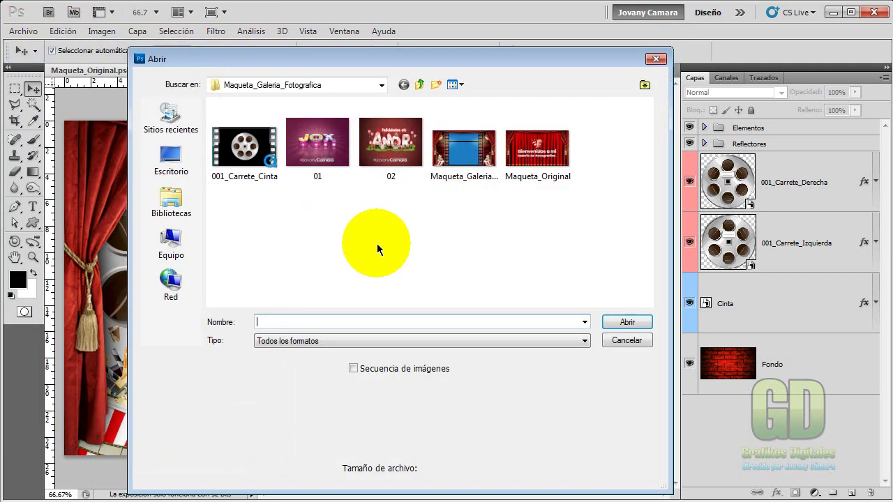
click(469, 179)
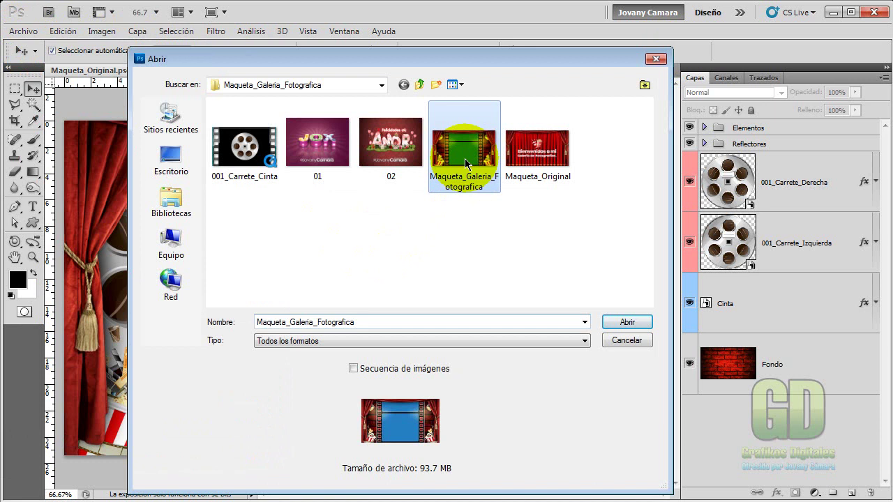
click(627, 322)
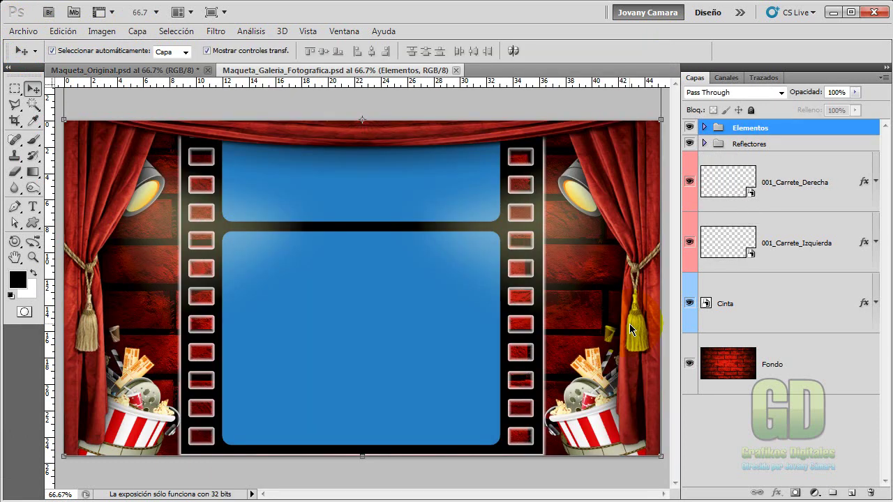
click(779, 245)
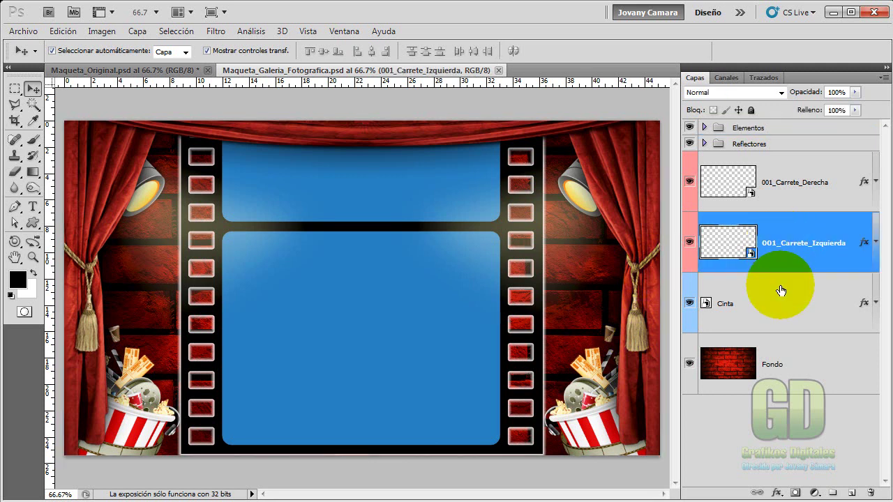
Step: In the left reel smart object, place and commit the 001_Carrete_Cinta image
double_click(751, 256)
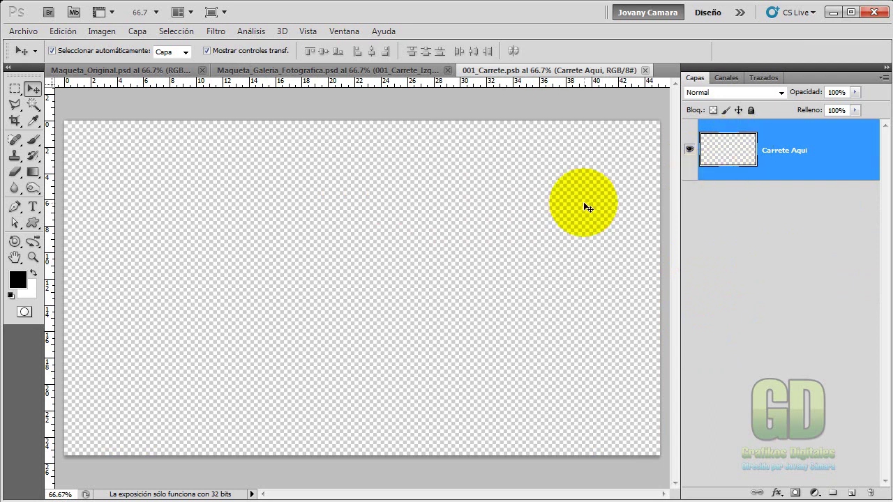
click(23, 30)
click(69, 302)
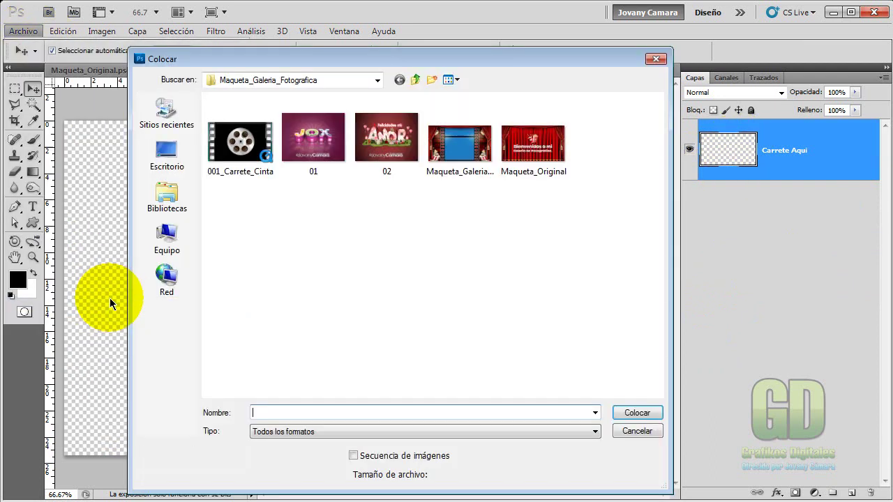
click(244, 154)
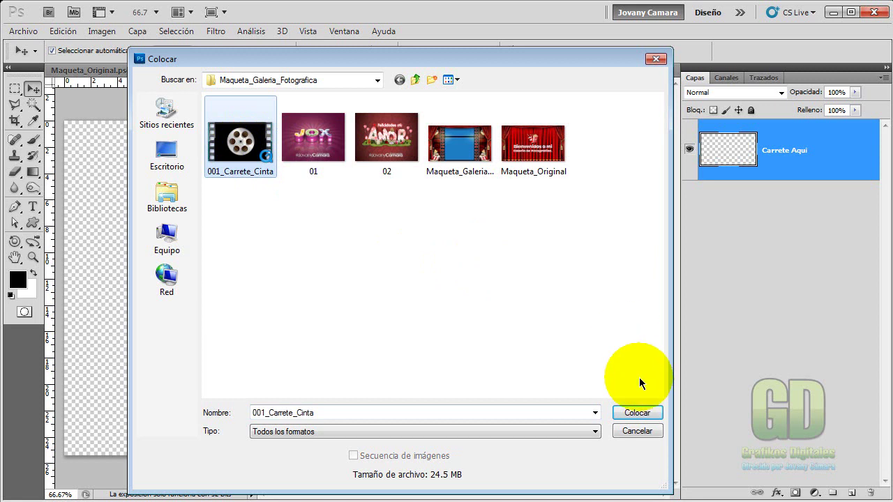
click(635, 413)
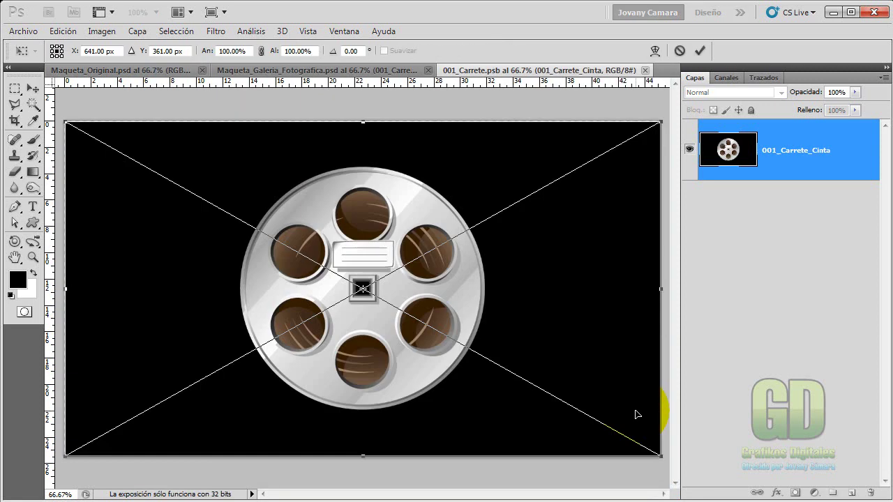
click(700, 51)
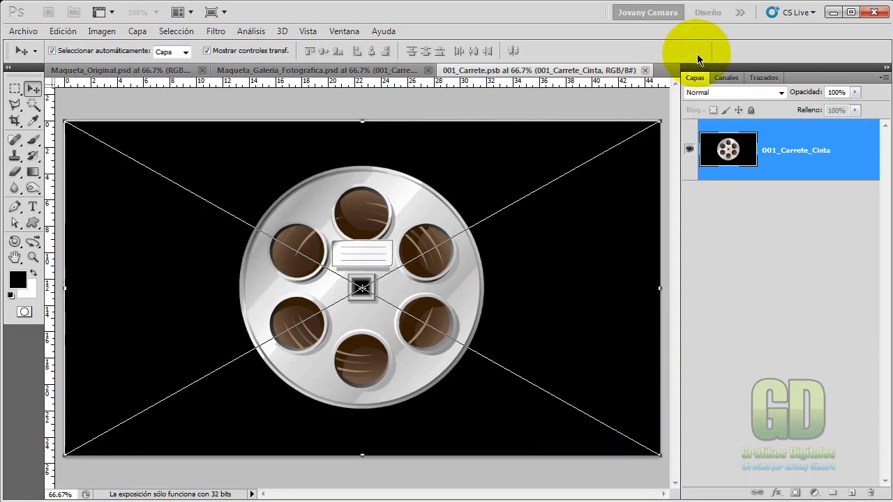
Step: Mask out the reel's black background with a magic-wand selection and inverted layer mask, then close it
click(32, 105)
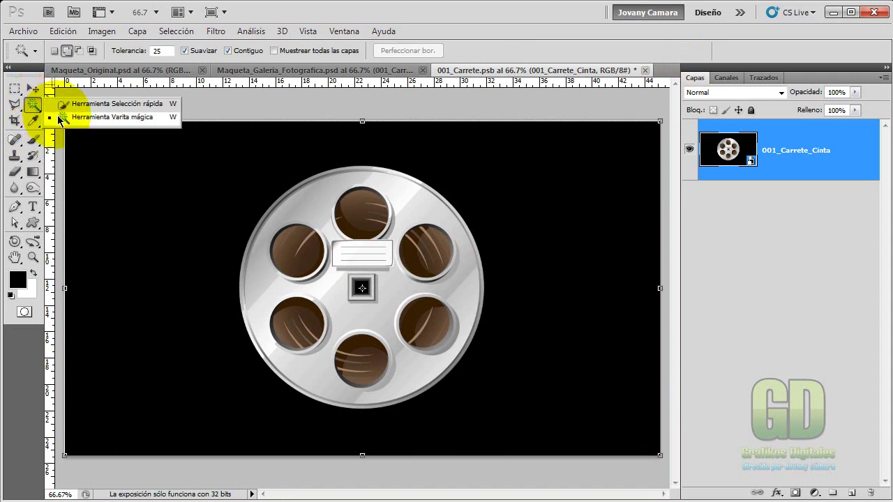
click(112, 116)
click(161, 50)
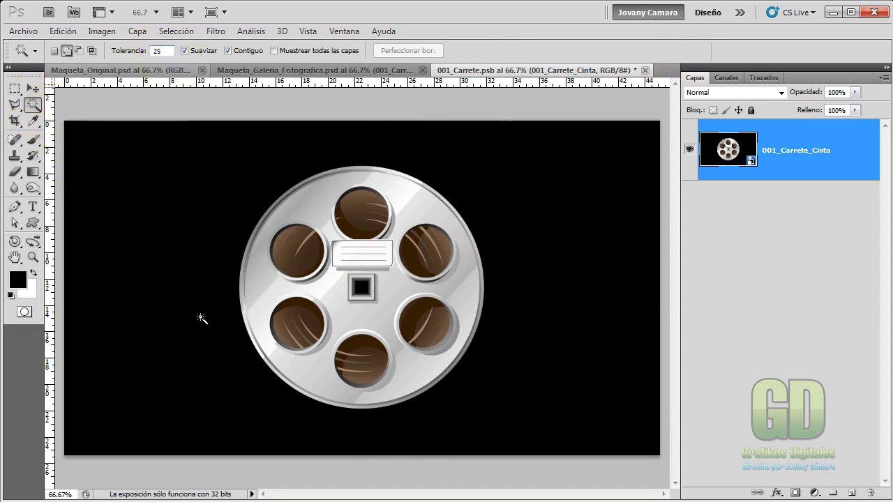
click(151, 182)
click(799, 150)
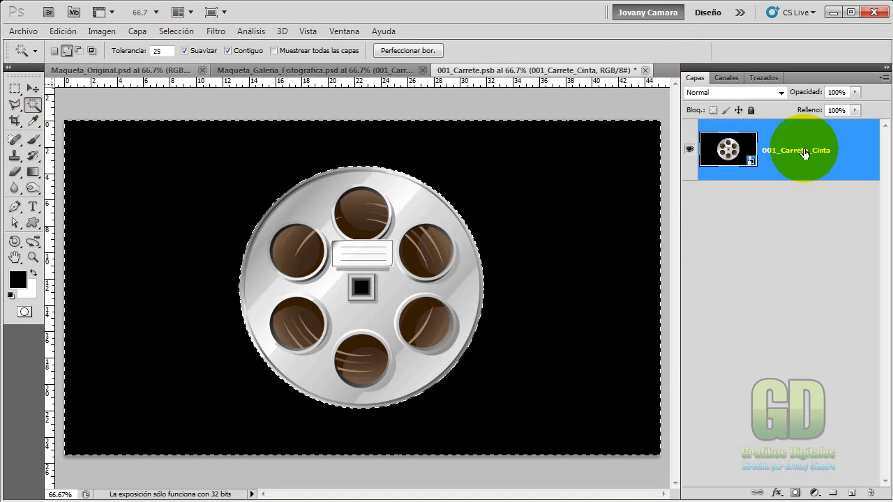
click(795, 493)
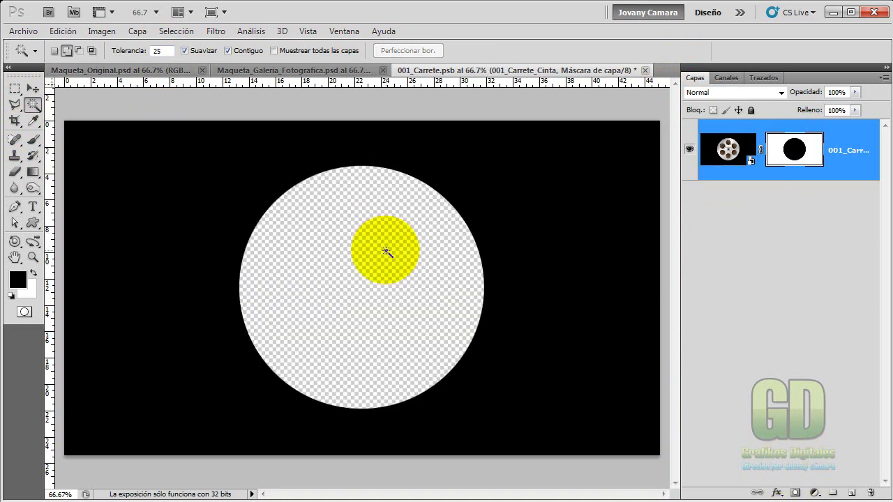
click(102, 31)
mouse_move(125, 65)
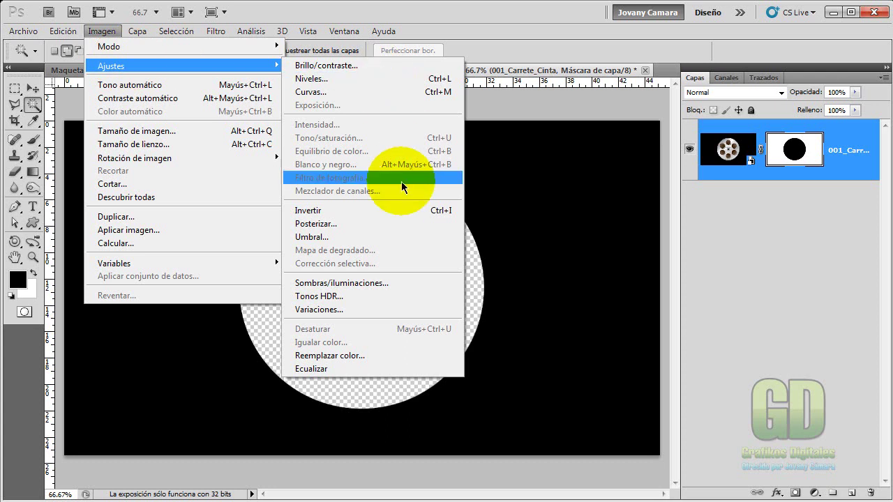
click(399, 213)
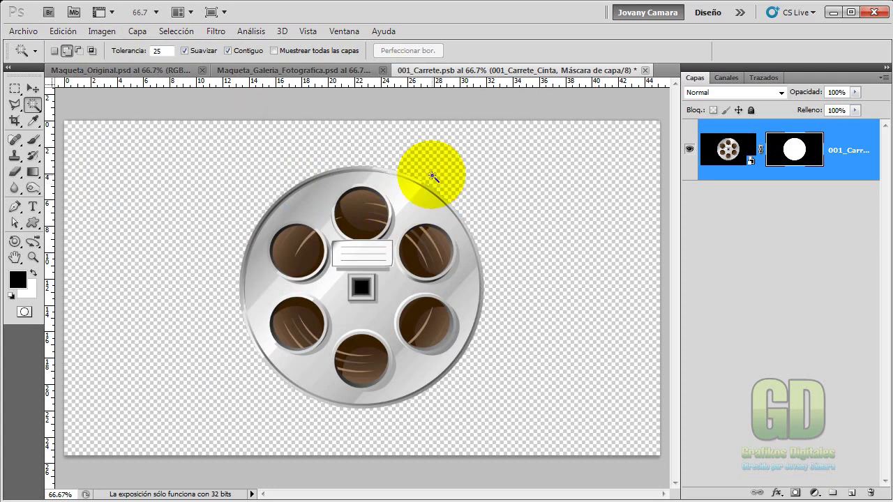
click(646, 70)
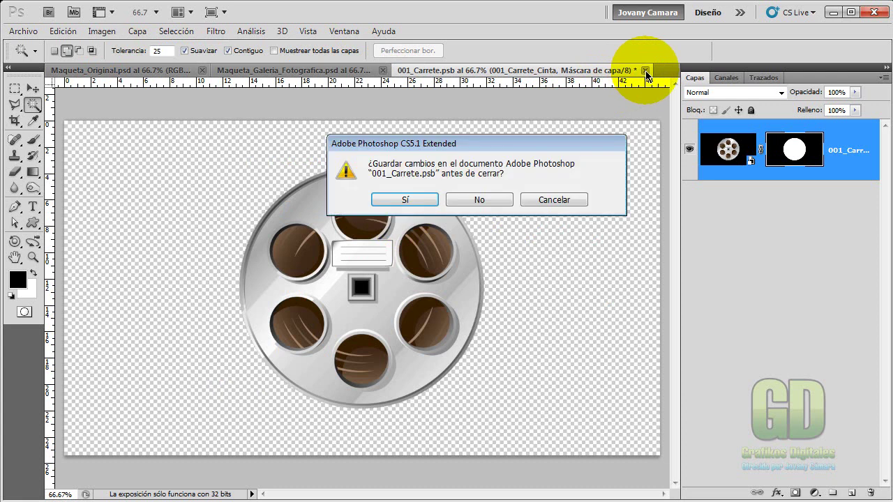
Step: Save 001_Carrete.psb, verify both left and right reel layers, and select the Cinta layer
click(411, 200)
click(786, 222)
click(783, 203)
click(781, 237)
click(783, 203)
click(787, 226)
click(789, 197)
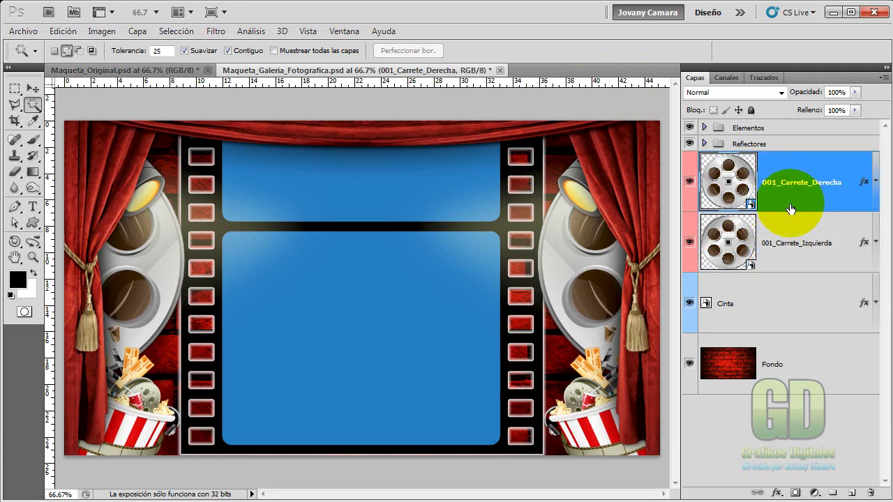
click(790, 233)
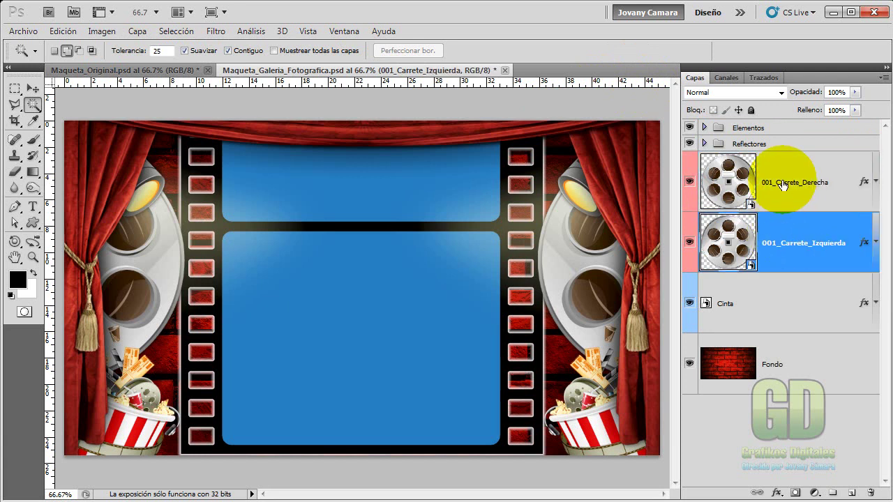
click(785, 236)
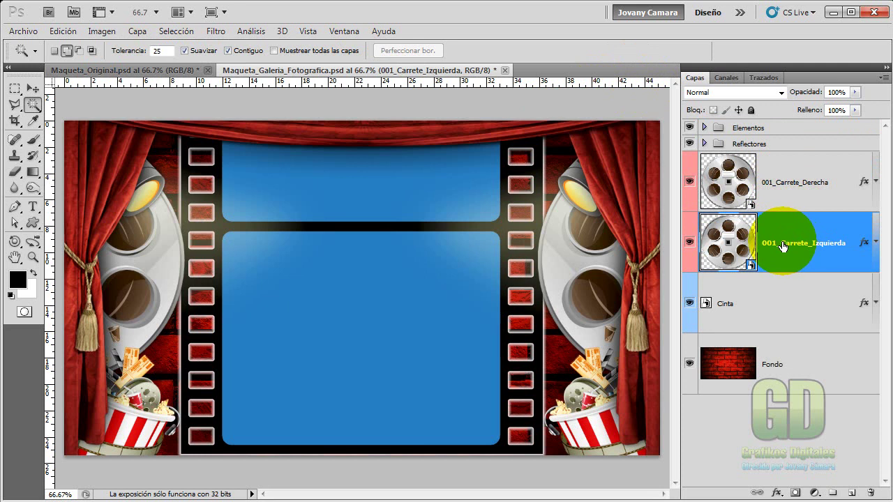
click(783, 185)
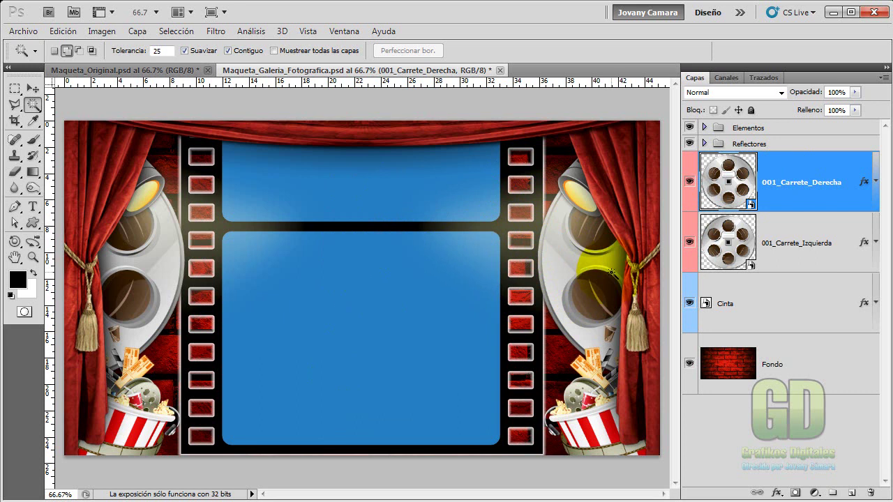
click(774, 305)
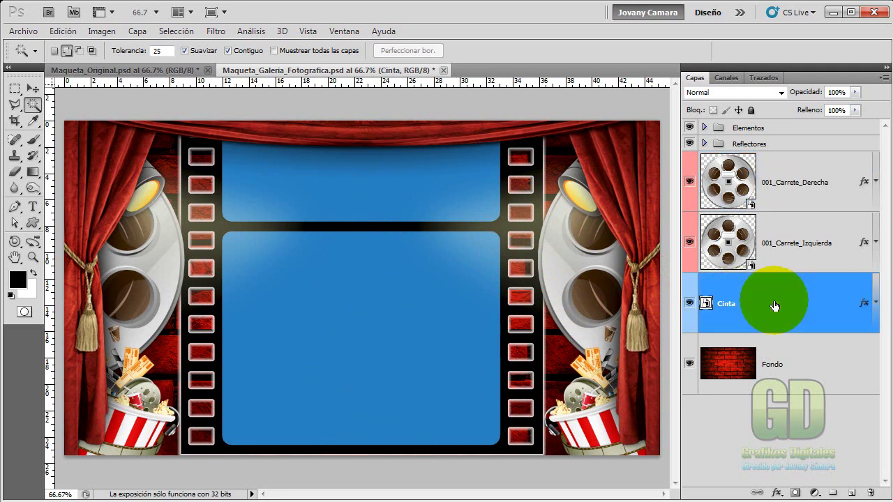
Step: Open the Cinta smart object, fit the whole photo strip on screen, and select Fotografia 1
double_click(706, 305)
key(z)
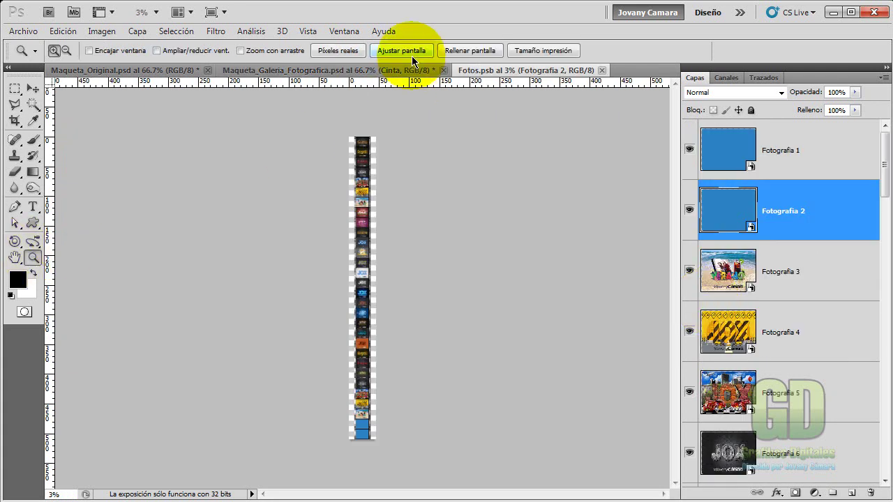
click(412, 56)
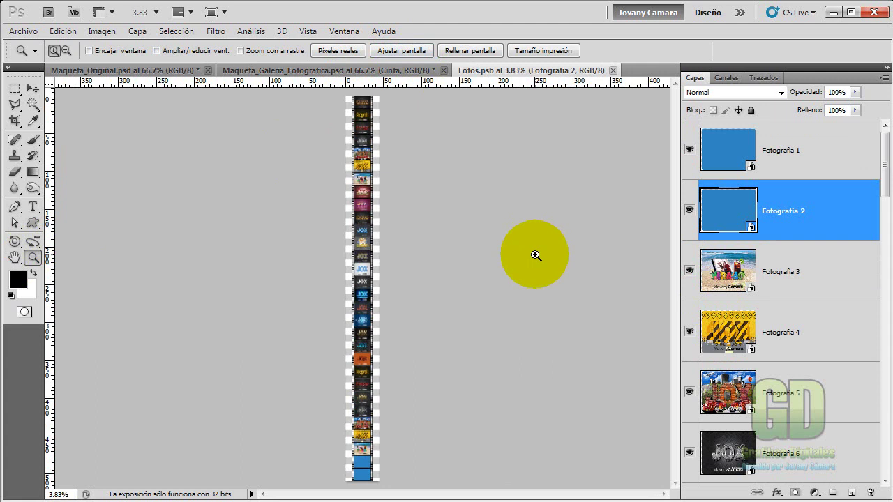
click(788, 146)
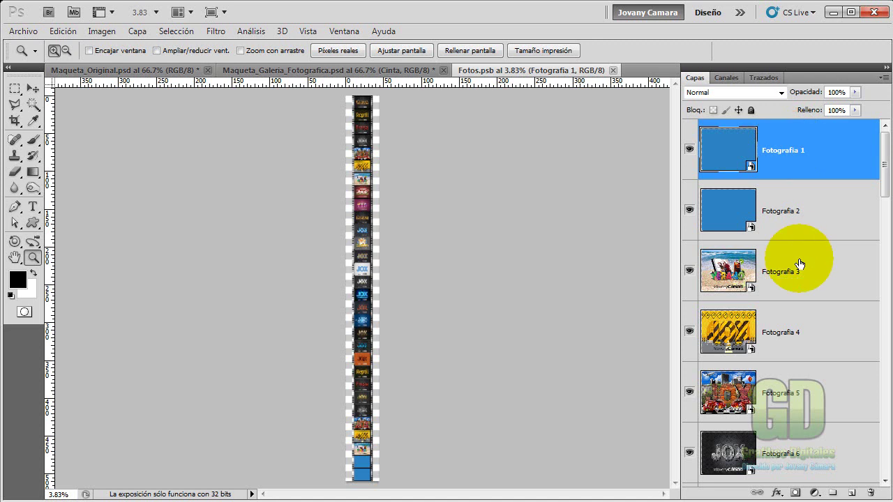
click(775, 153)
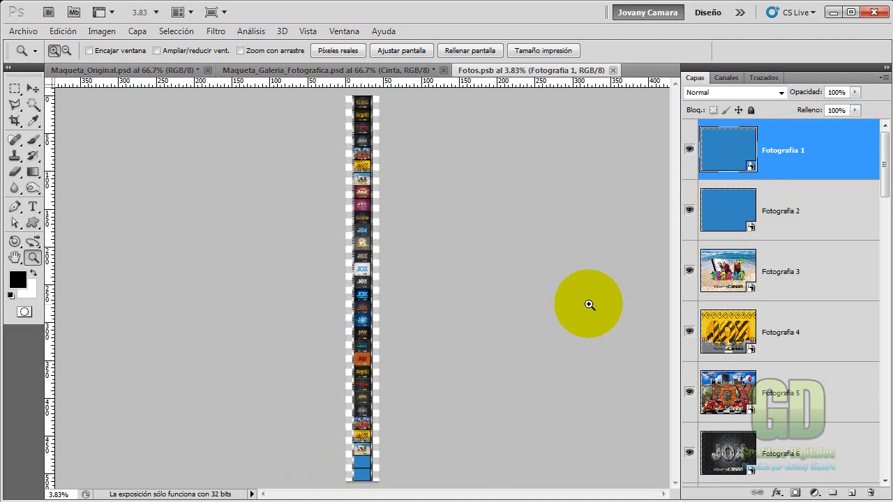
click(774, 155)
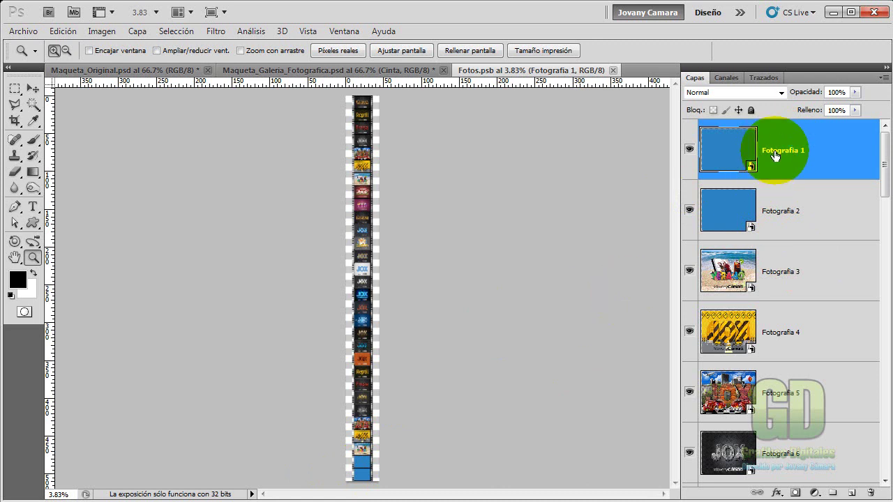
Step: Open the Fotografia 1 smart object and place JOX image 01, nudged one pixel up-left
double_click(752, 171)
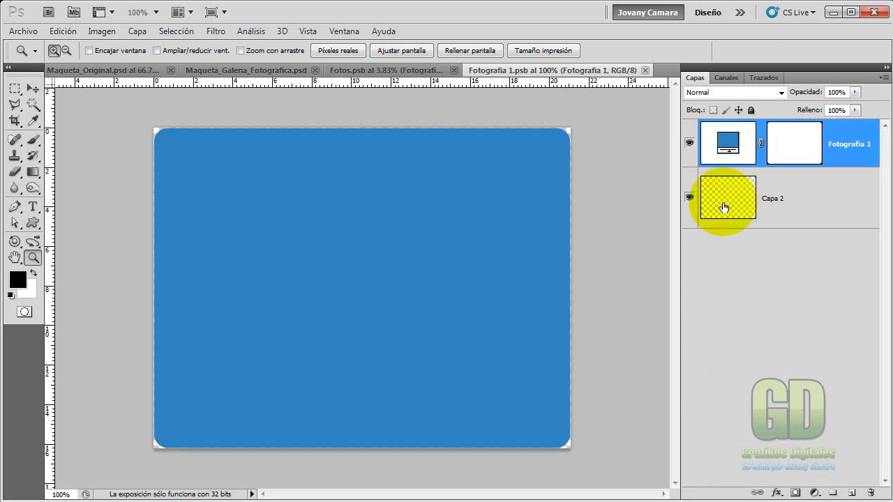
drag(723, 207, 328, 217)
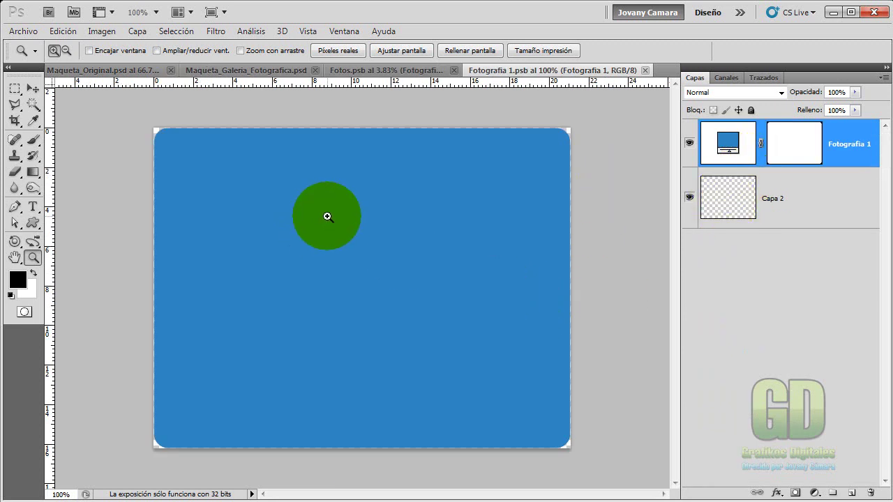
click(24, 31)
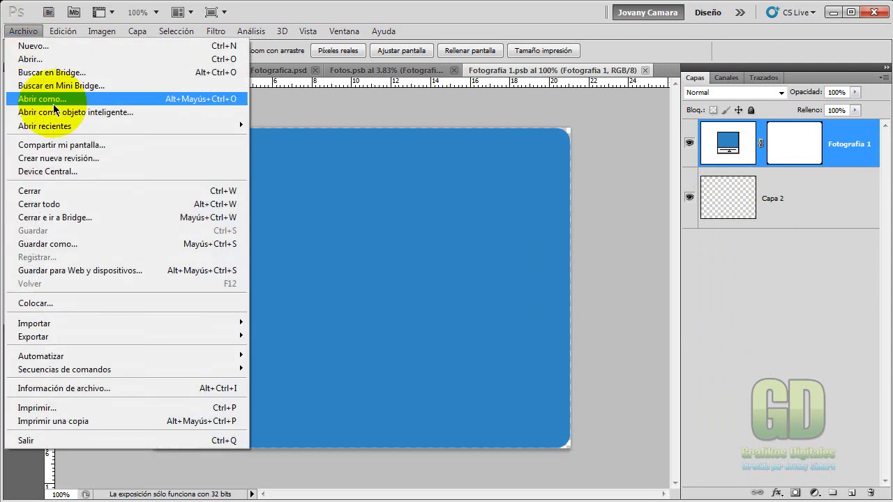
click(78, 302)
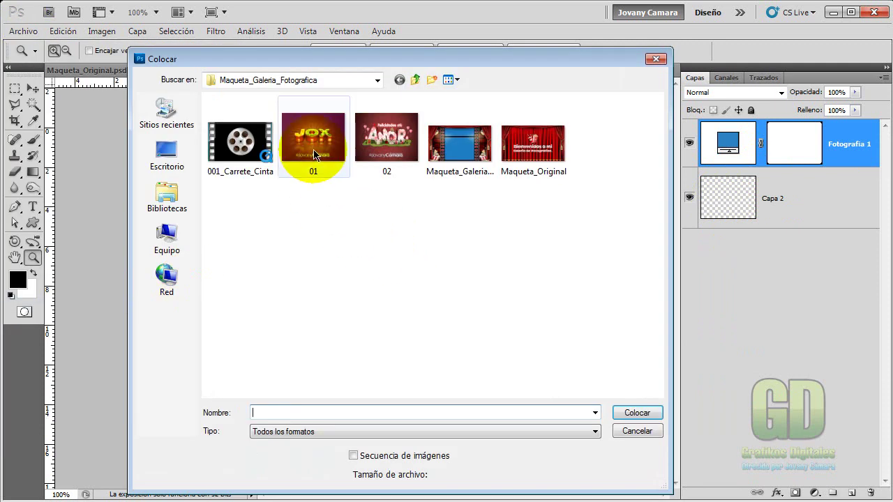
double_click(312, 157)
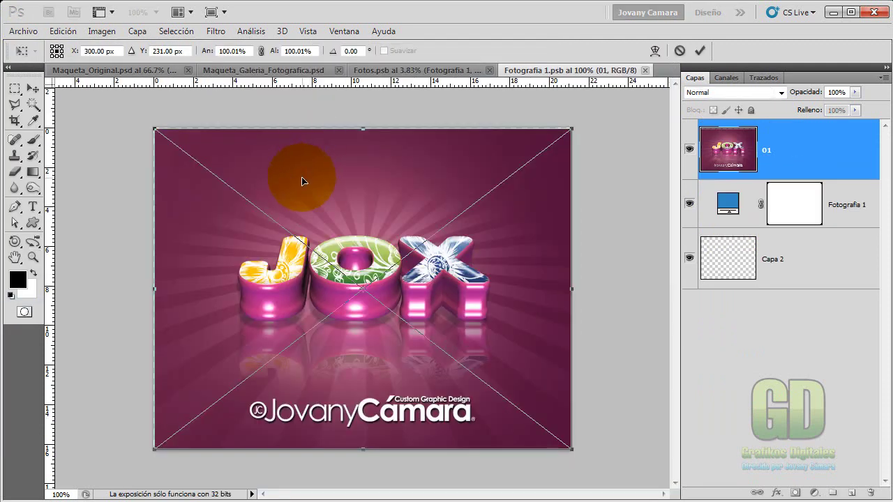
key(Left)
key(Up)
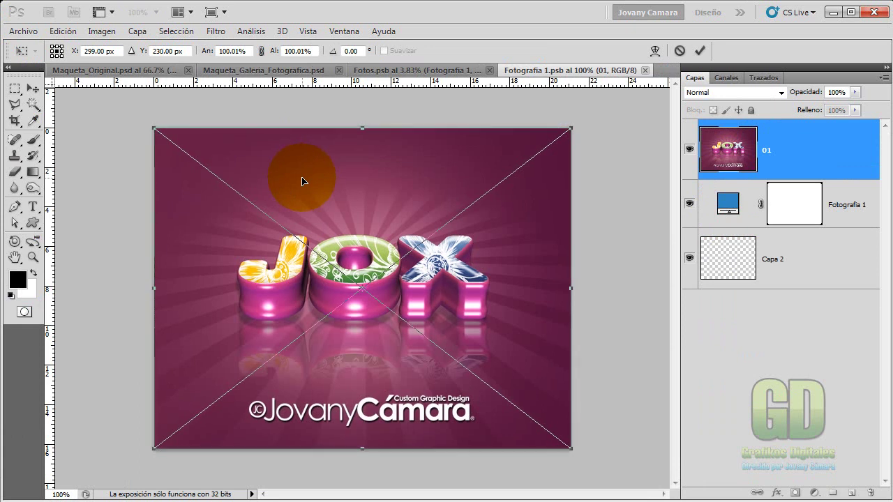
click(699, 51)
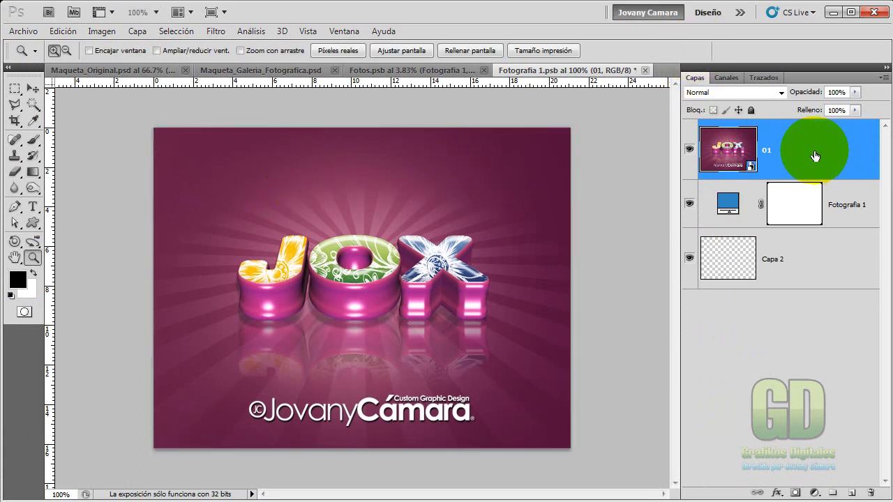
Step: Clip image 01 to the frame shape and save Fotografia 1 on closing
right_click(815, 157)
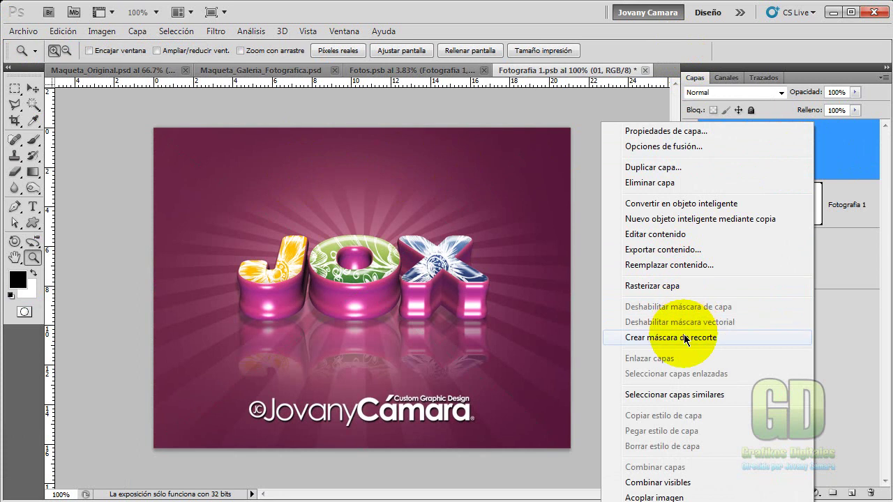
click(686, 340)
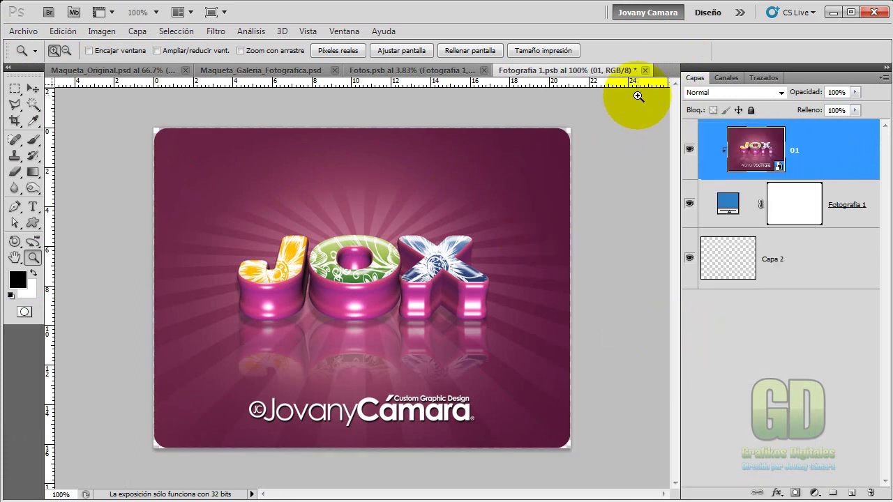
click(645, 71)
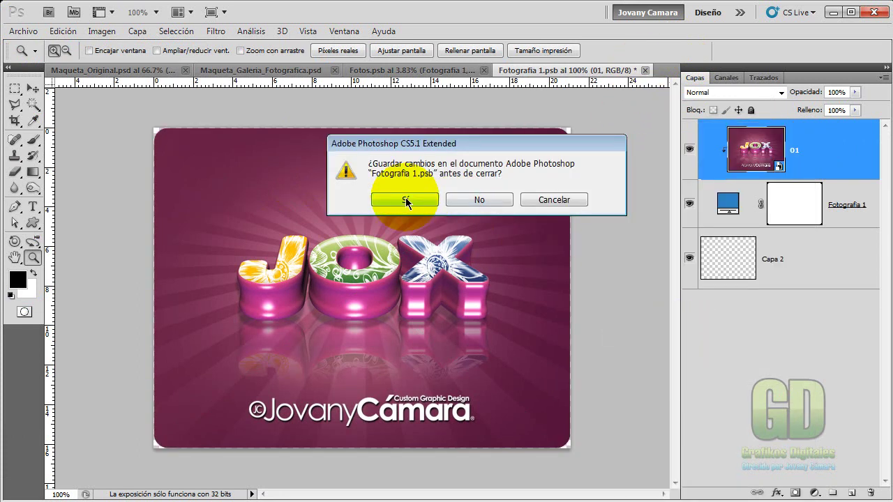
click(407, 201)
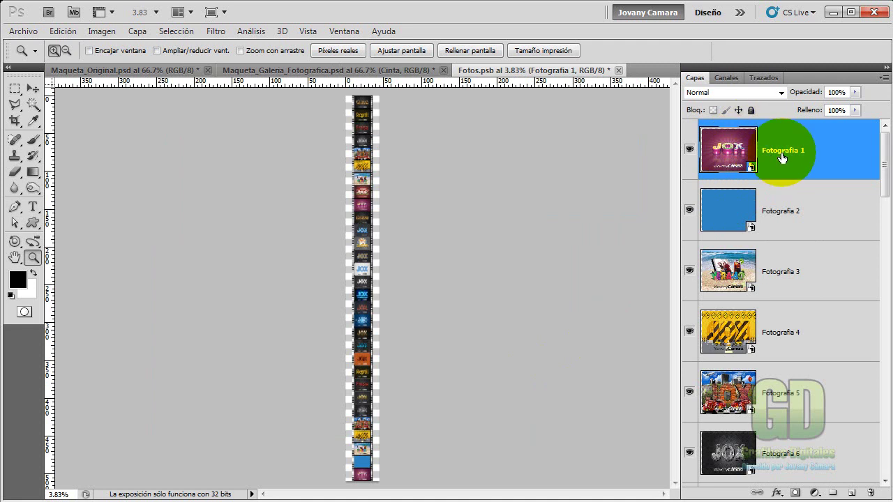
Step: Zoom into the bottom of the film strip and select the Fotografia 2 layer
click(364, 478)
mouse_move(365, 479)
mouse_down()
mouse_move(374, 448)
mouse_move(642, 409)
mouse_move(674, 432)
mouse_move(675, 455)
mouse_up()
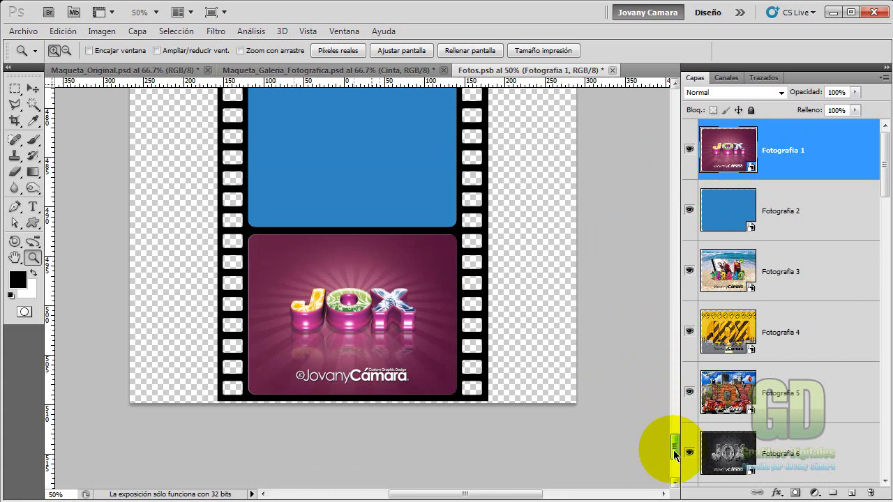
click(801, 208)
Step: Place image 02 into the Fotografia 2 smart object and clip it to the rounded frame
double_click(752, 226)
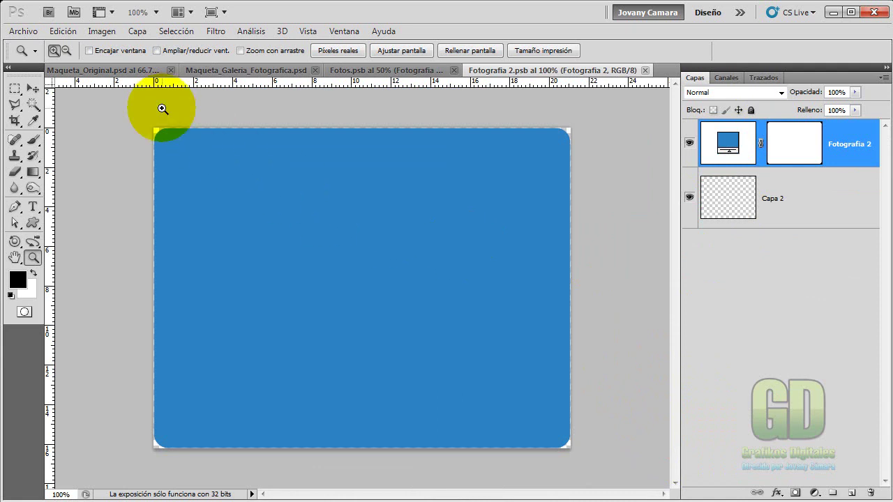
click(25, 31)
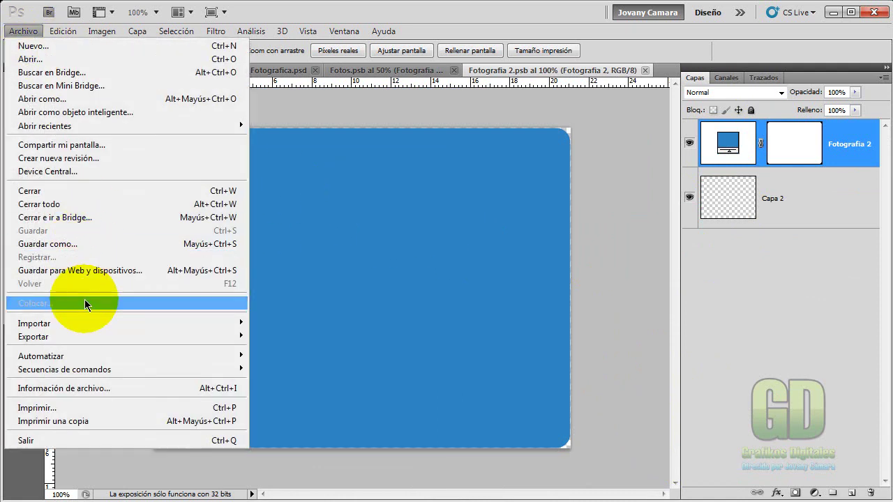
click(84, 301)
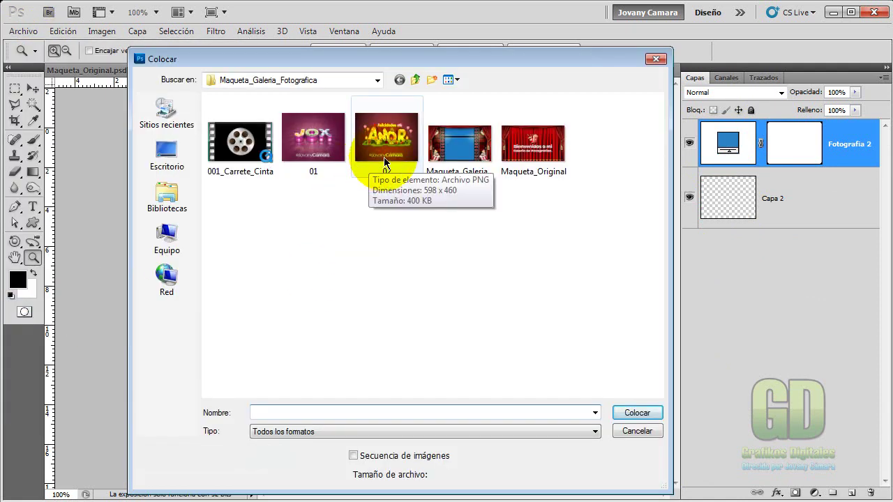
double_click(384, 157)
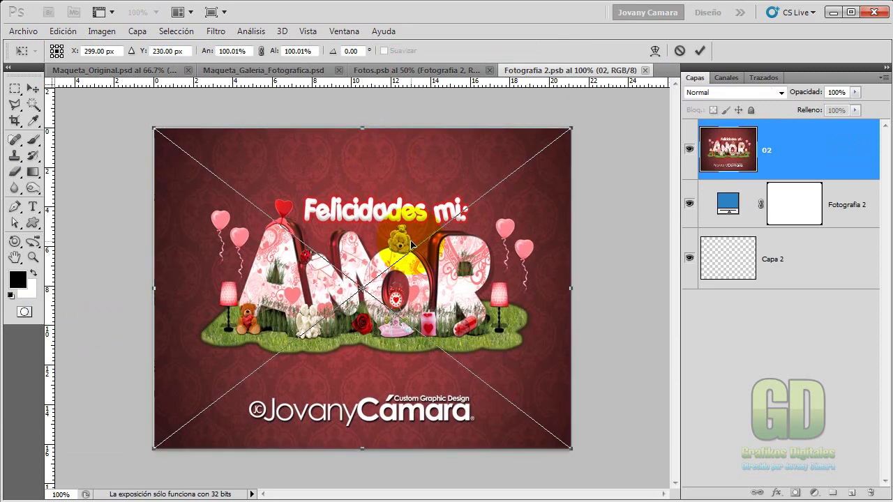
click(700, 51)
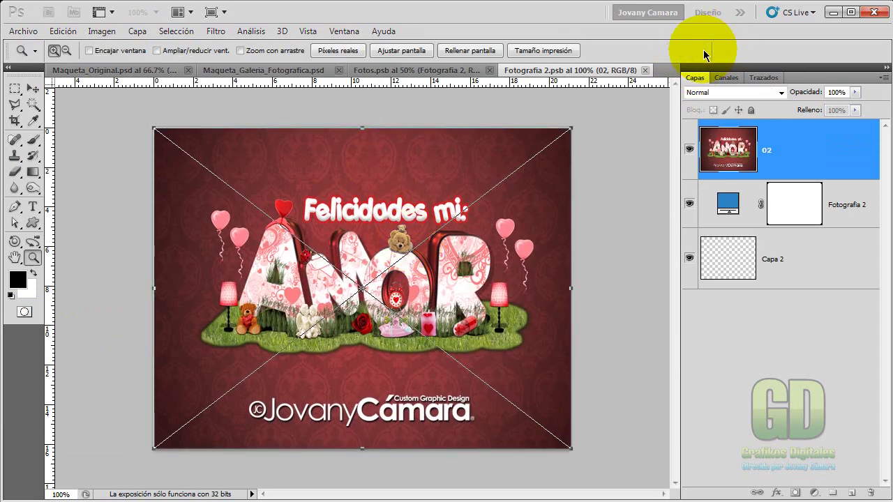
right_click(786, 152)
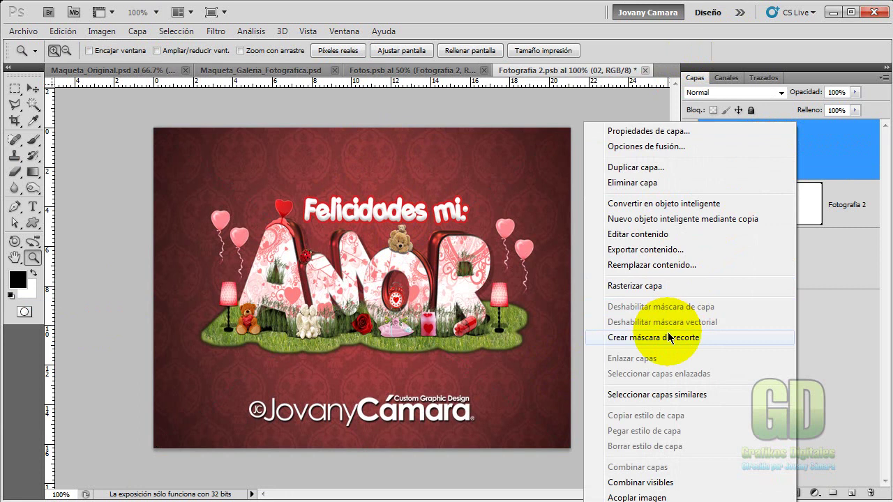
click(667, 336)
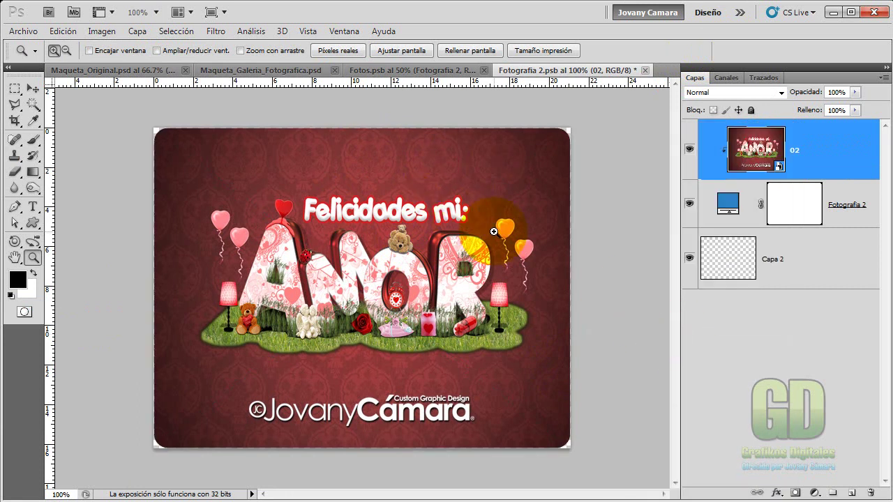
Step: Save and close Fotografia 2.psb, then check photo layers Fotografia 3 to 6
click(645, 70)
click(406, 199)
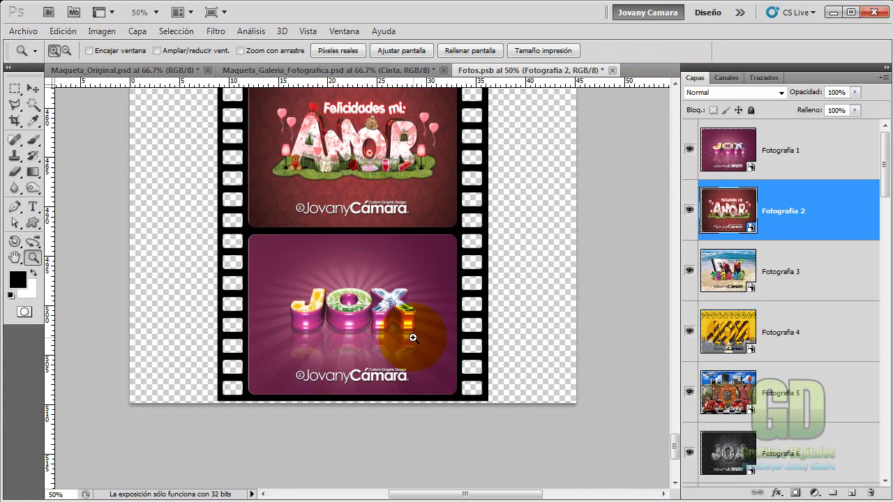
scroll(656, 377, up, 3)
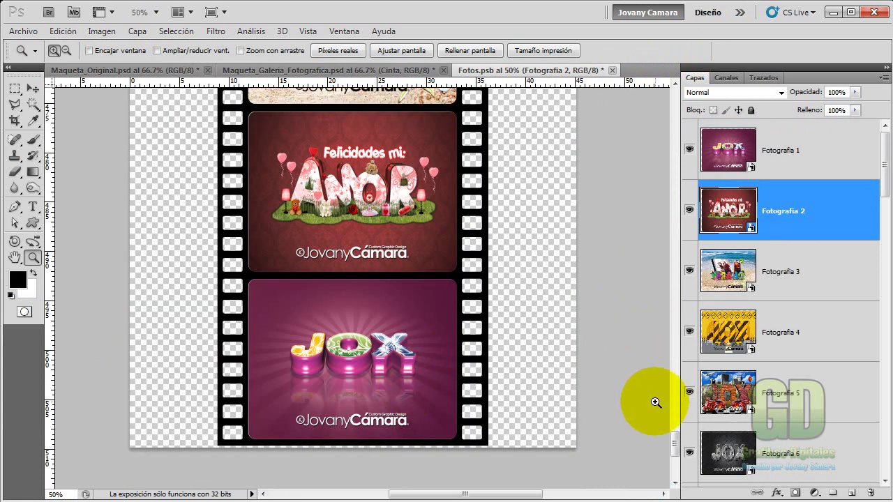
click(787, 278)
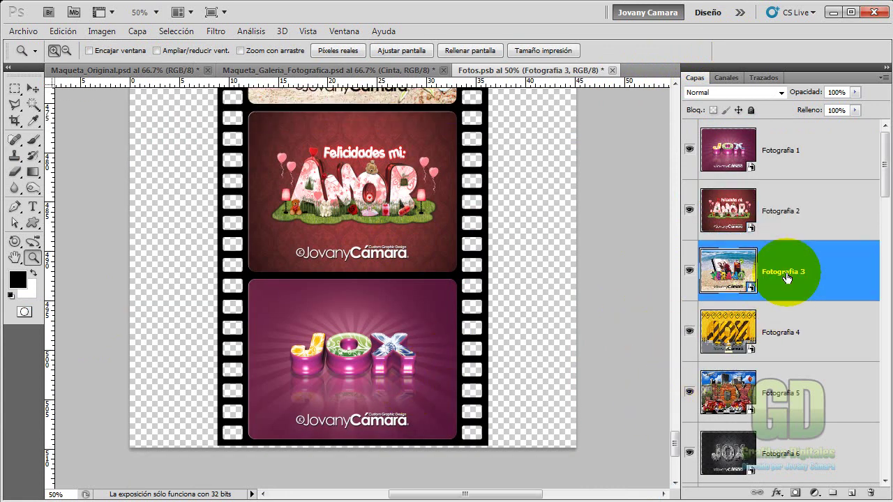
click(786, 333)
click(784, 389)
click(787, 453)
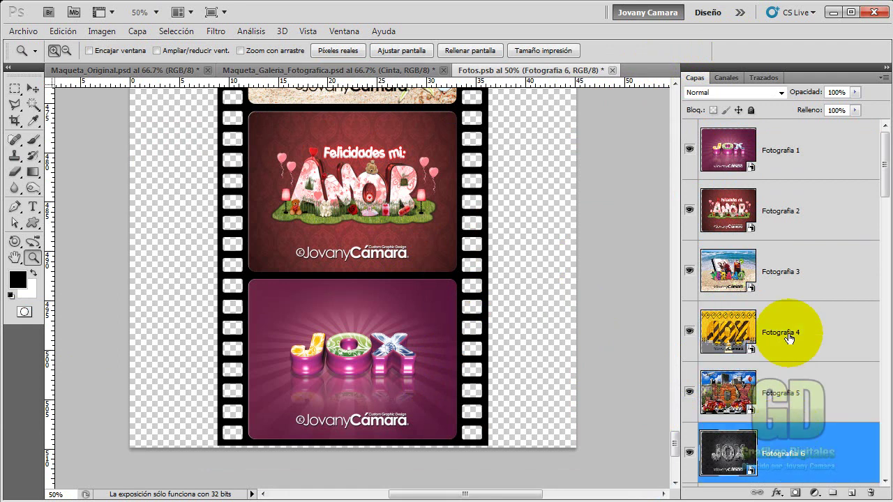
Step: Check photo layers Fotografia 7 to 15 and zoom out to the whole strip
scroll(788, 335, down, 2)
scroll(792, 328, down, 1)
click(792, 276)
click(787, 332)
click(787, 394)
scroll(785, 349, down, 3)
click(785, 272)
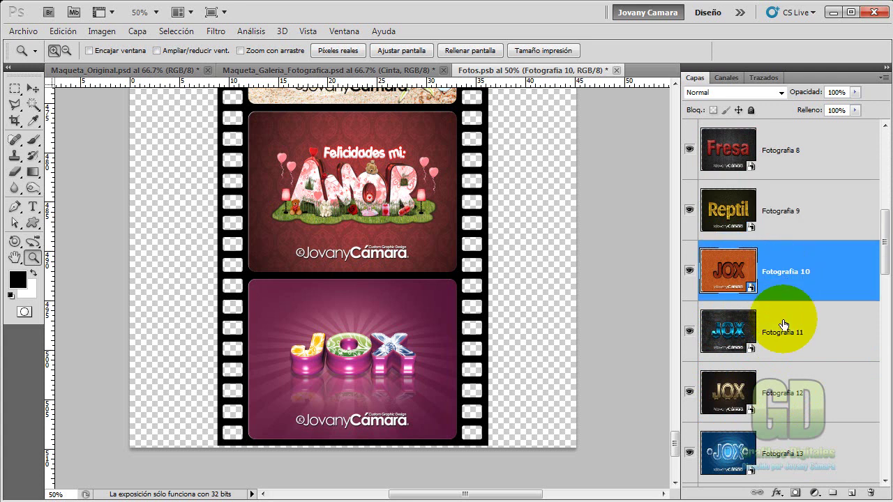
click(788, 339)
scroll(801, 360, down, 3)
click(787, 279)
click(787, 352)
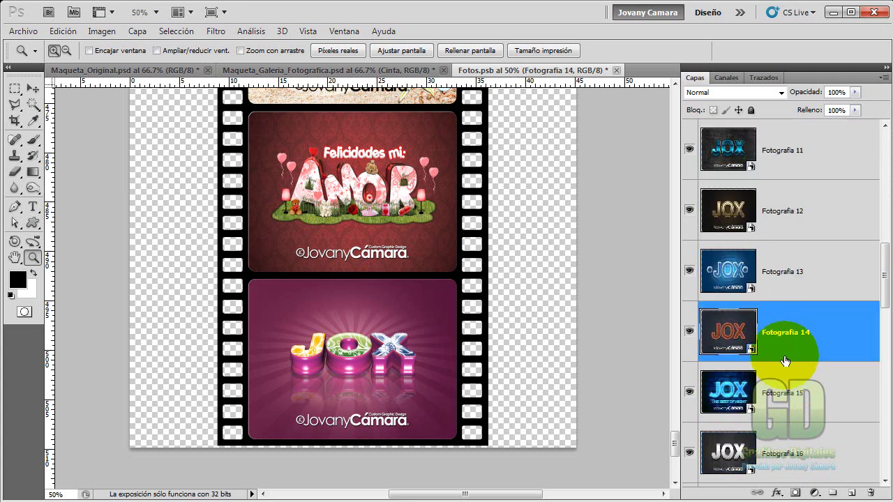
click(744, 399)
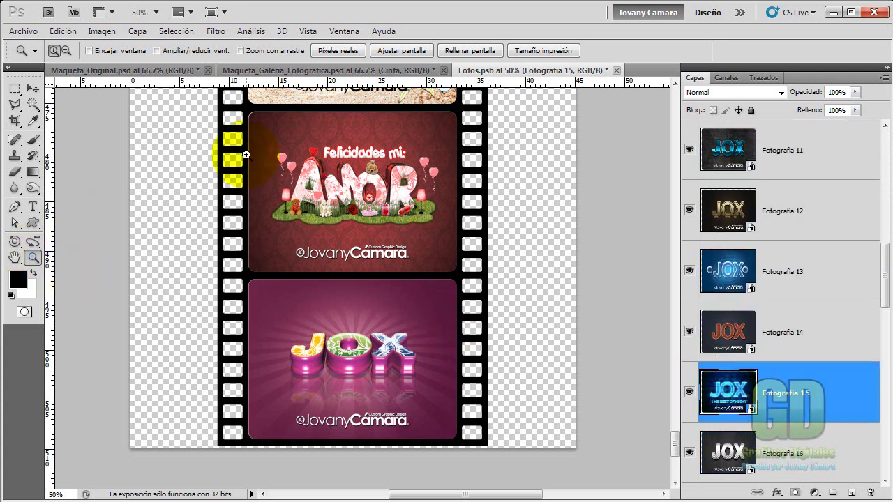
click(381, 54)
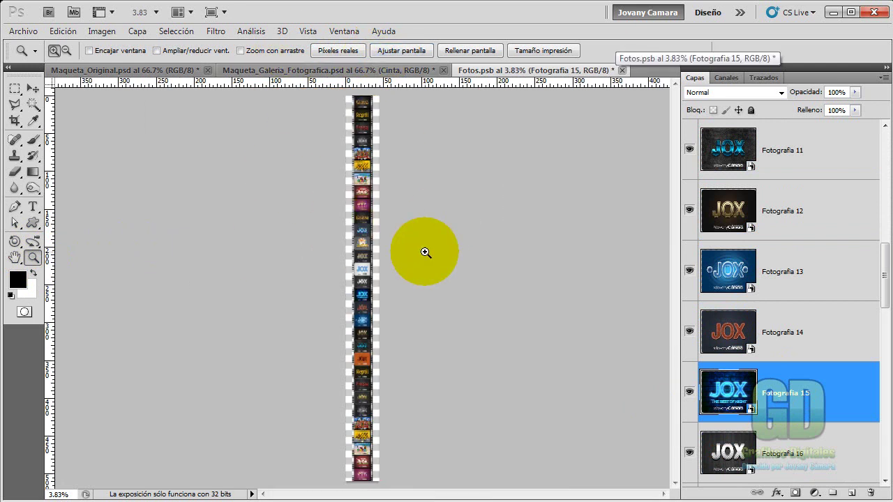
Step: Show the Animation timeline and set the document duration to 0;02;00;02 at 29.97 fps
click(350, 32)
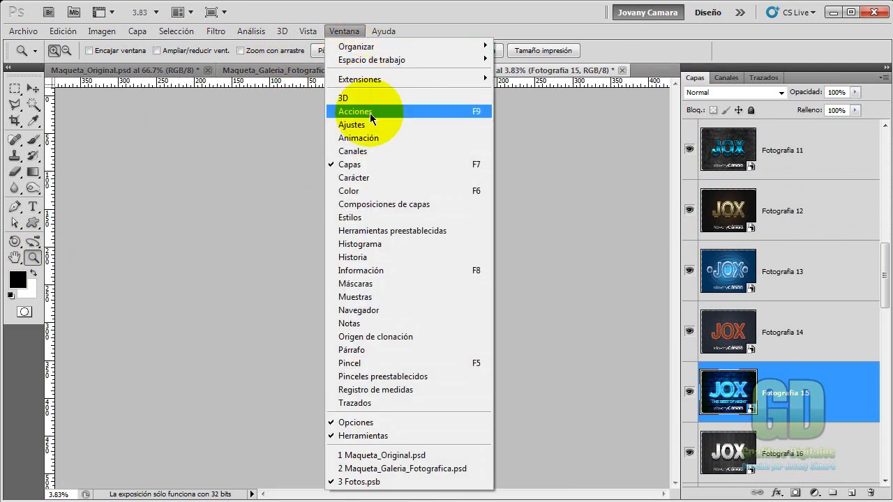
click(373, 139)
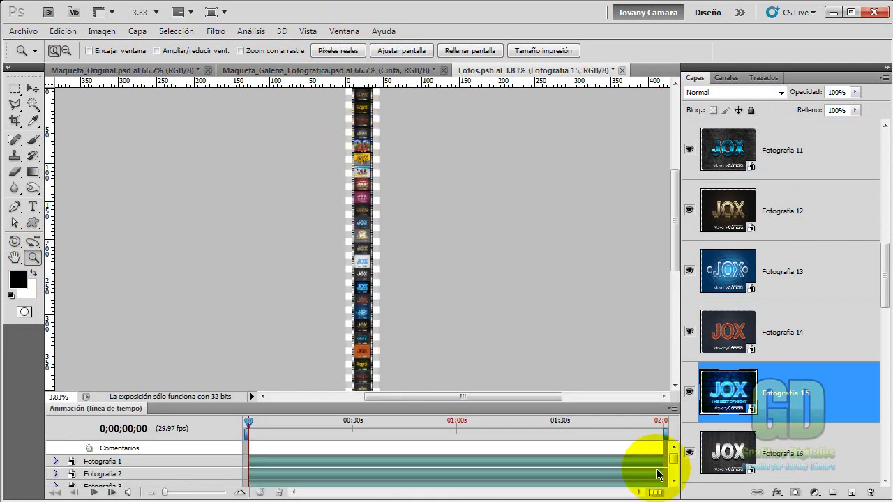
click(673, 412)
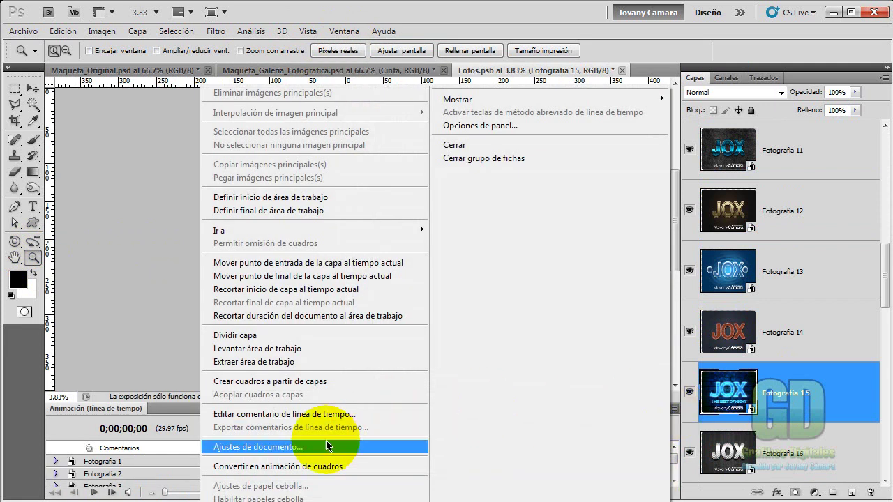
click(326, 446)
click(429, 193)
key(Tab)
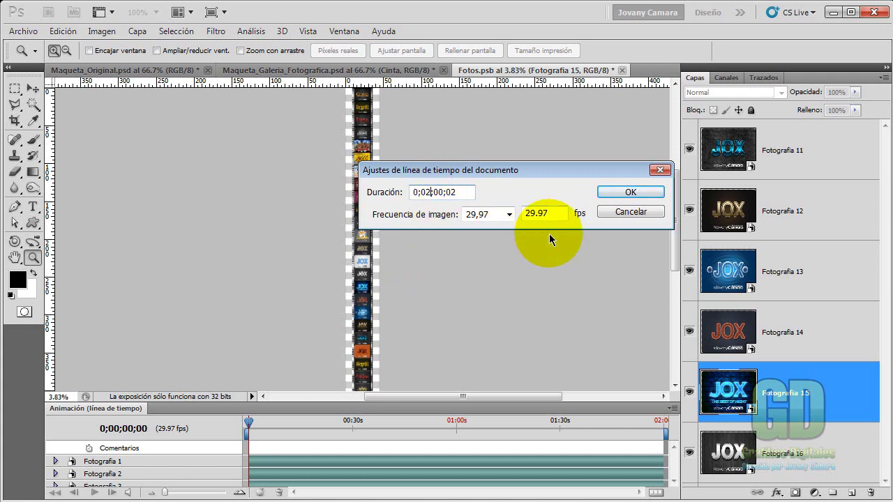
click(430, 192)
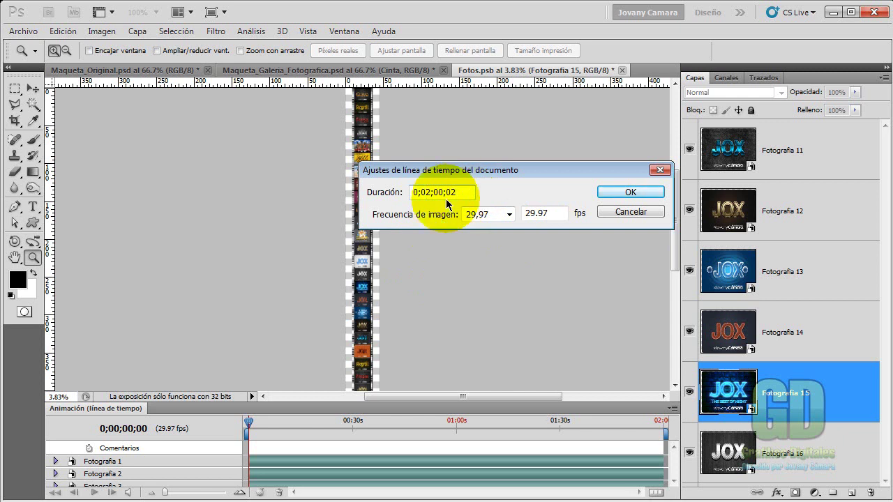
click(618, 193)
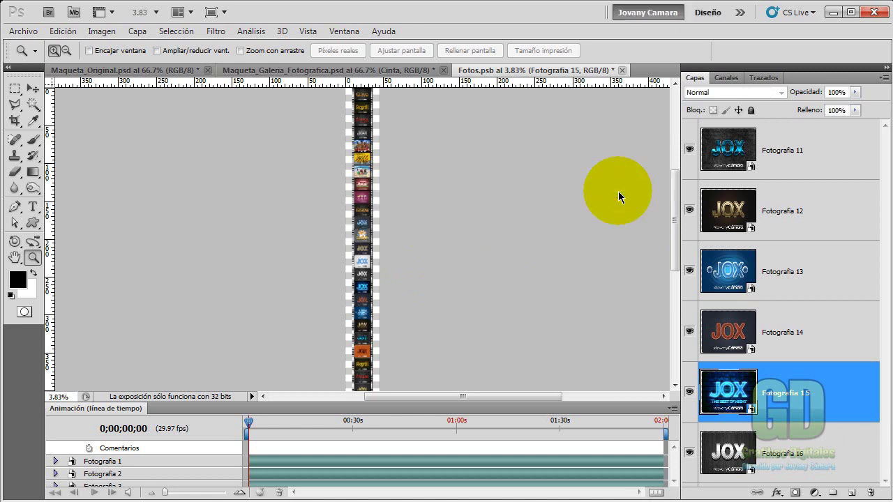
Step: Save and close Fotos.psb, then confirm the mockup's timeline at 0;02;00;02, 29.97 fps
click(623, 72)
click(406, 200)
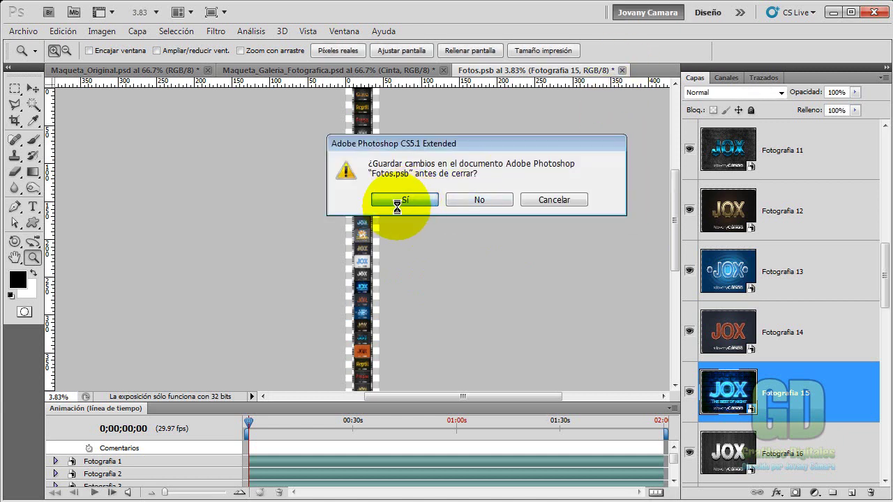
click(400, 50)
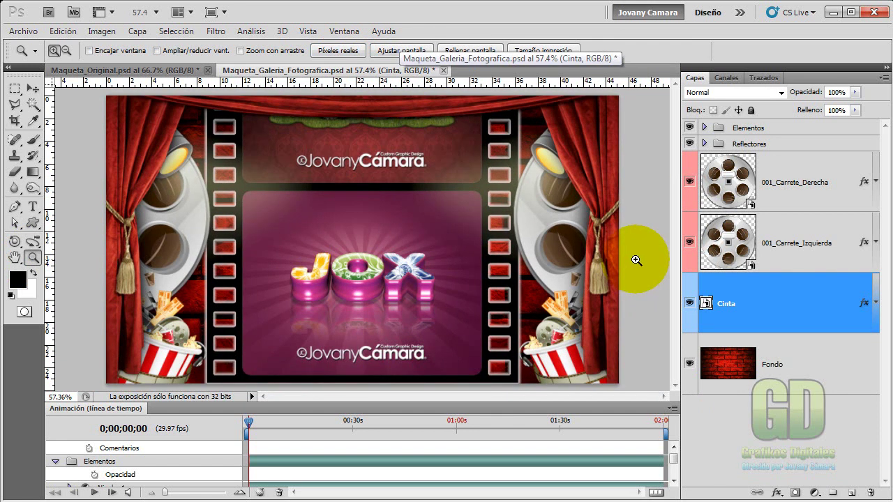
click(676, 409)
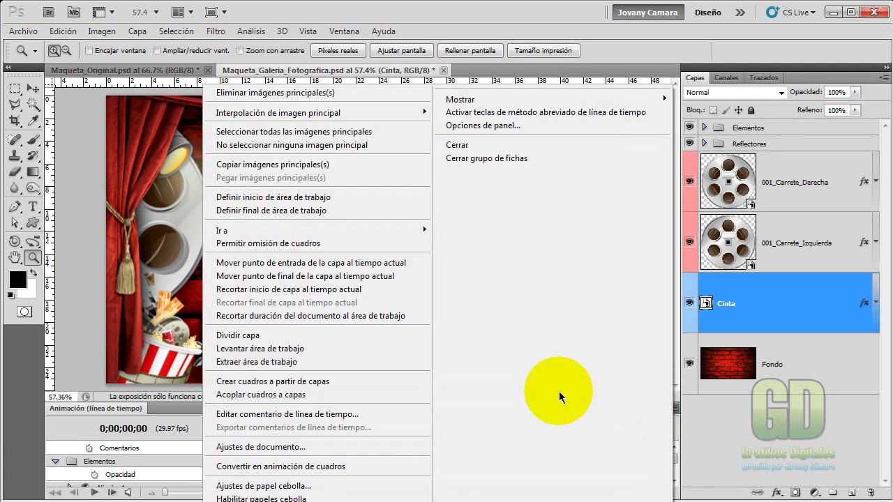
click(294, 447)
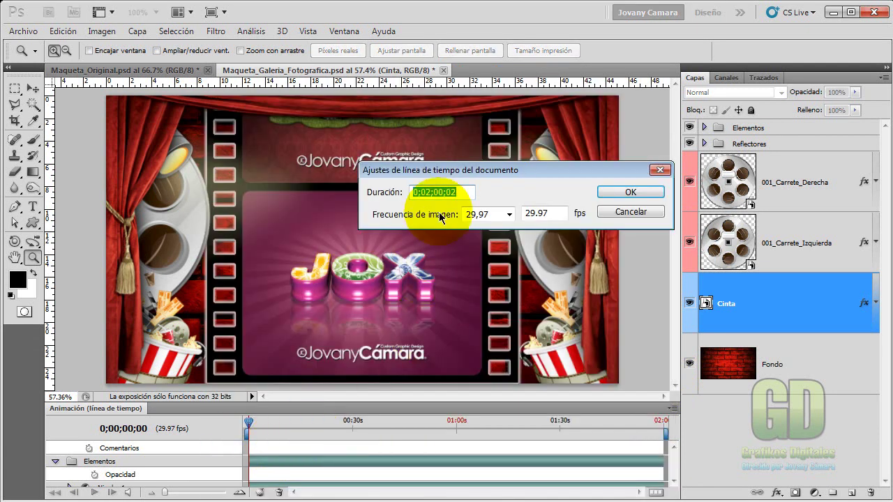
click(458, 193)
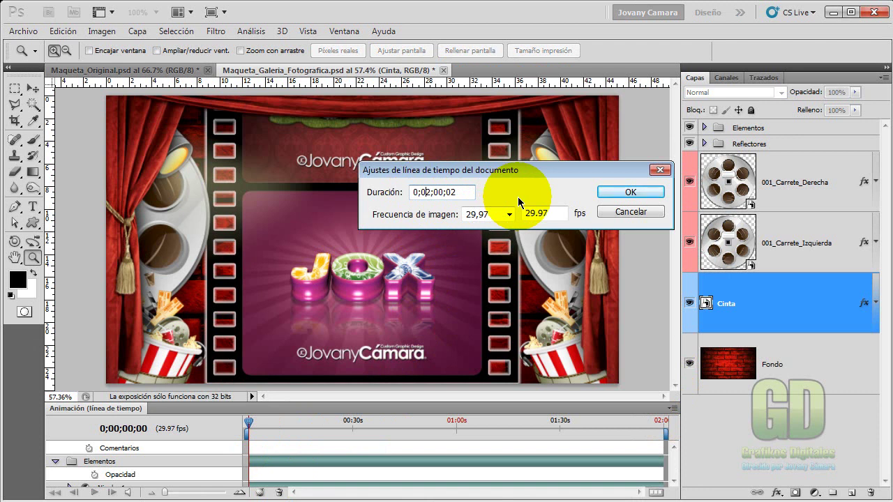
click(630, 192)
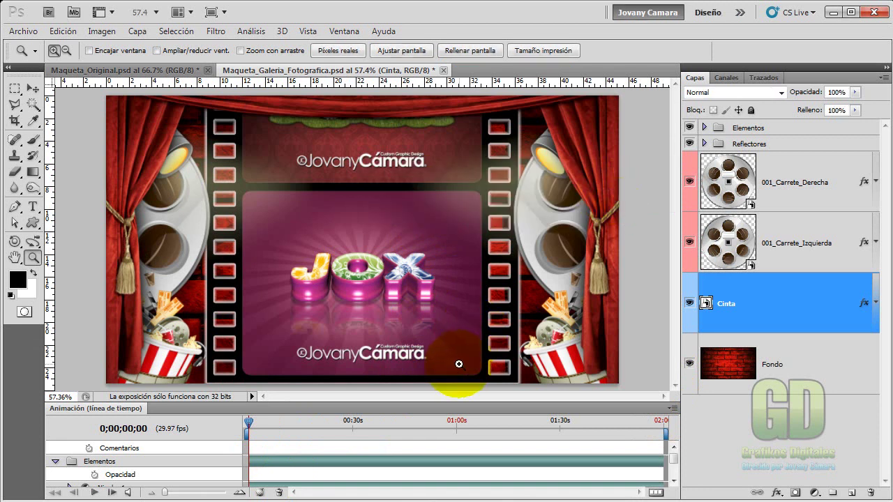
Step: Close the timeline panel group and fit the mockup to the window
click(671, 409)
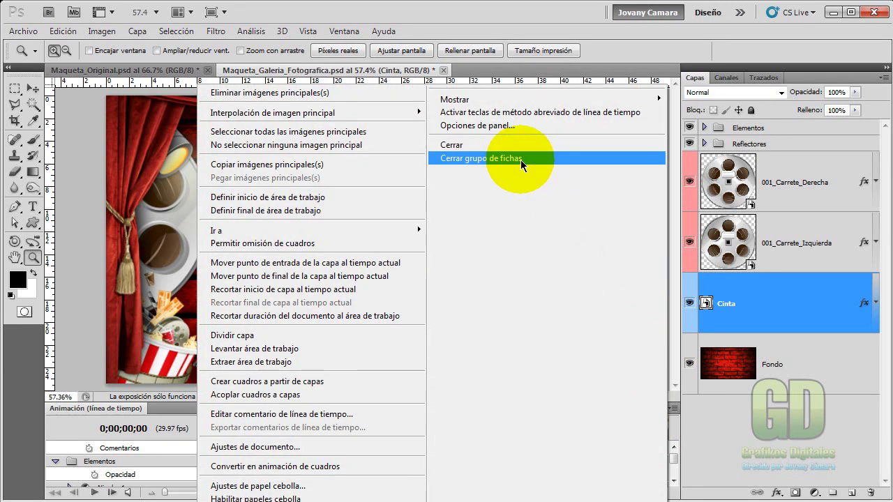
click(518, 159)
click(401, 50)
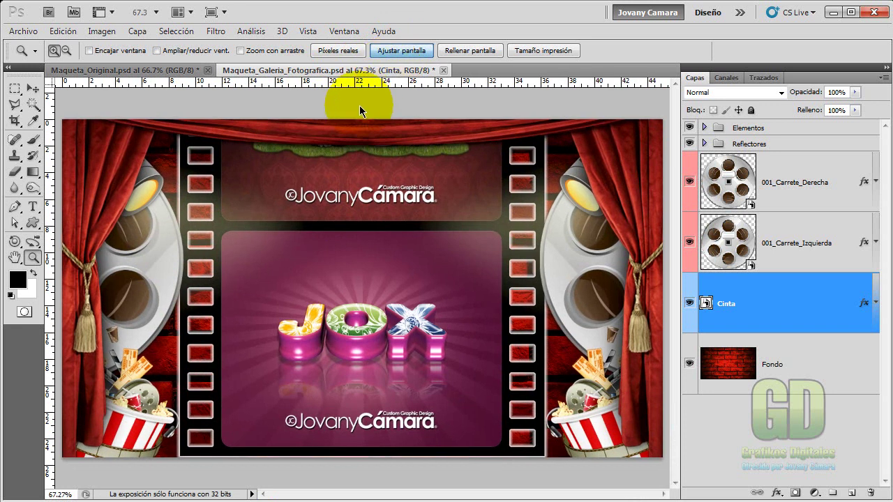
Step: Expand the Elementos group and make the Cortina Inicio layer visible to show the red-curtain welcome screen
click(748, 129)
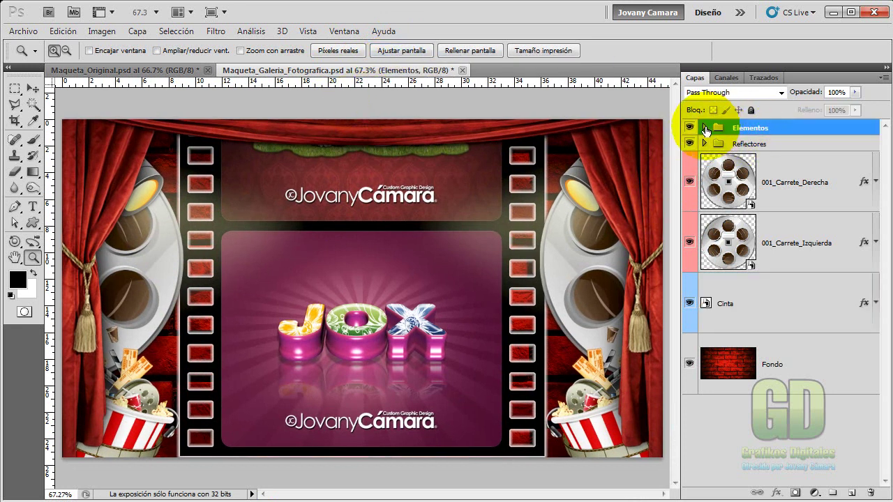
click(704, 129)
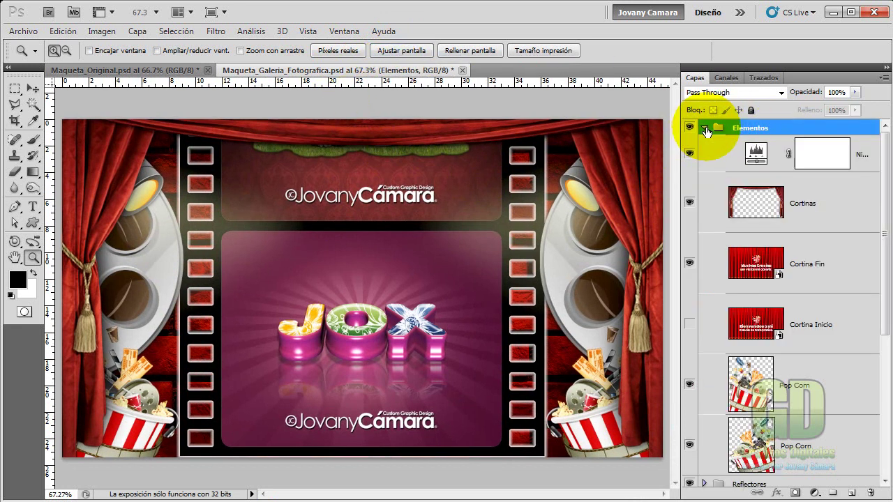
click(807, 326)
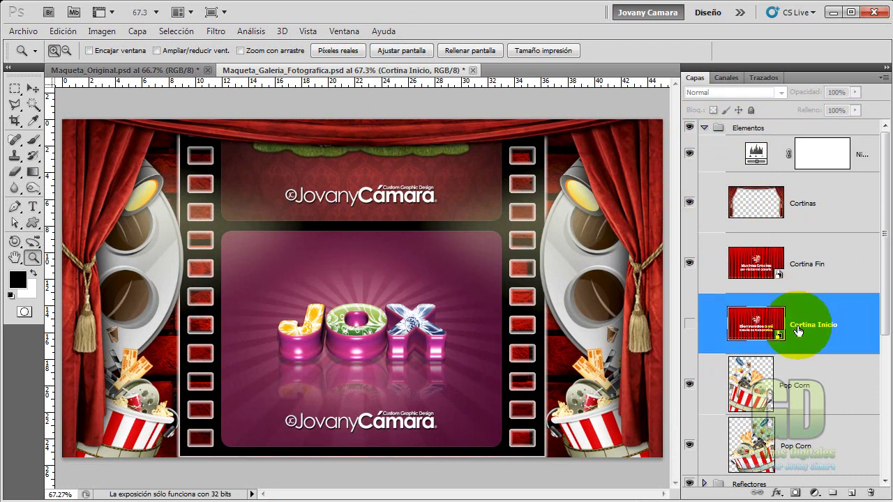
click(689, 325)
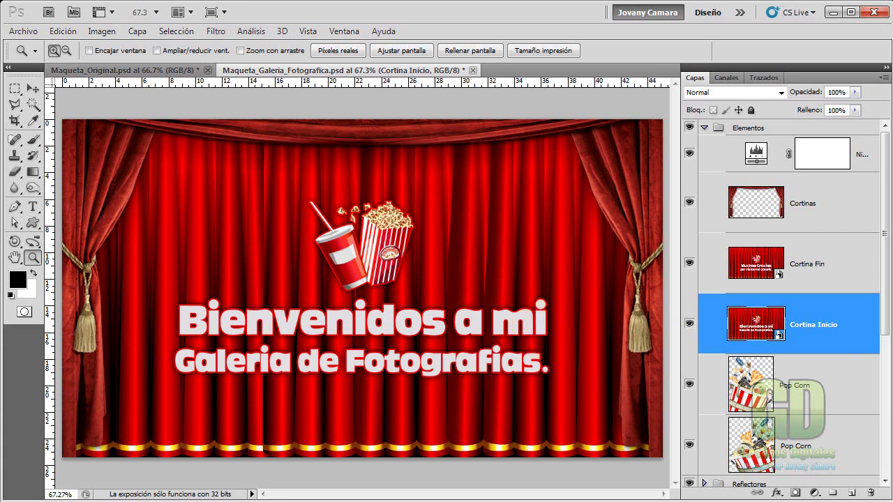
Step: Open the Cortina Inicio smart object, inspect the welcome text in Pop Corn.psb, and close it
click(776, 344)
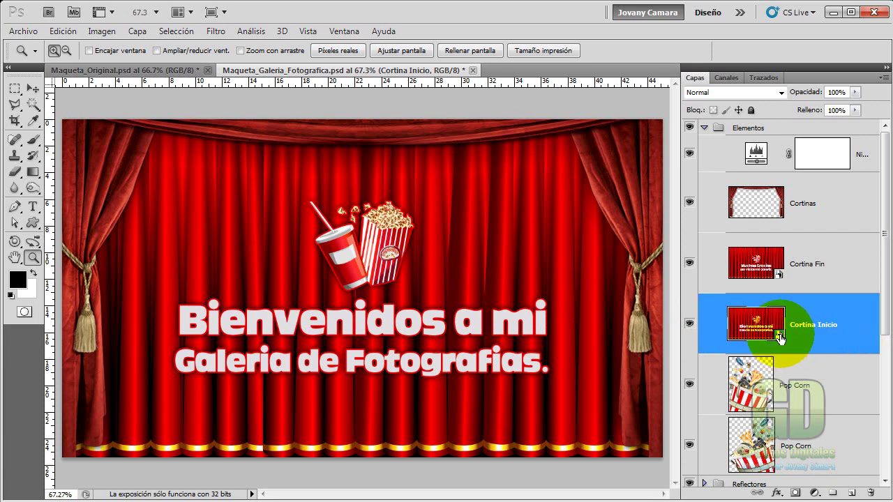
double_click(779, 337)
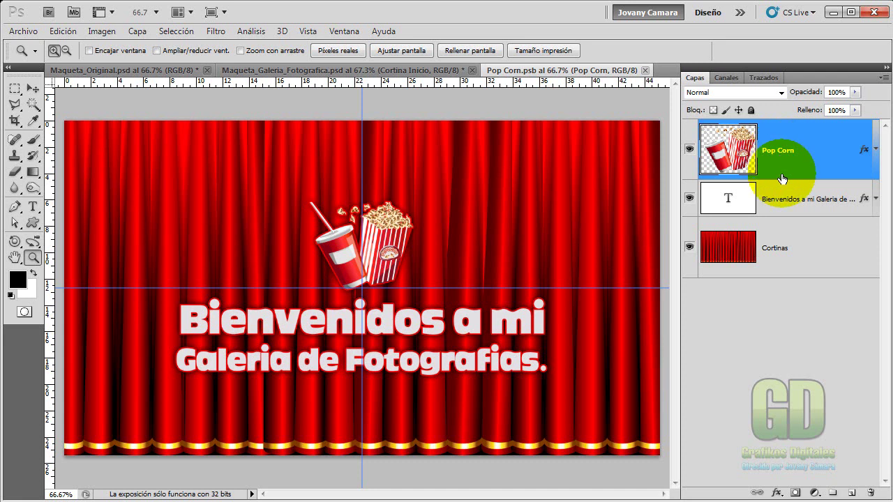
click(780, 200)
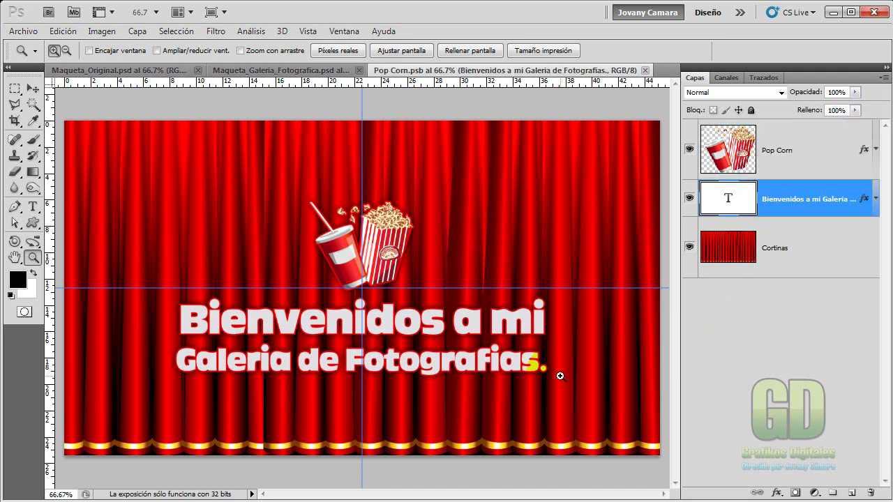
click(645, 71)
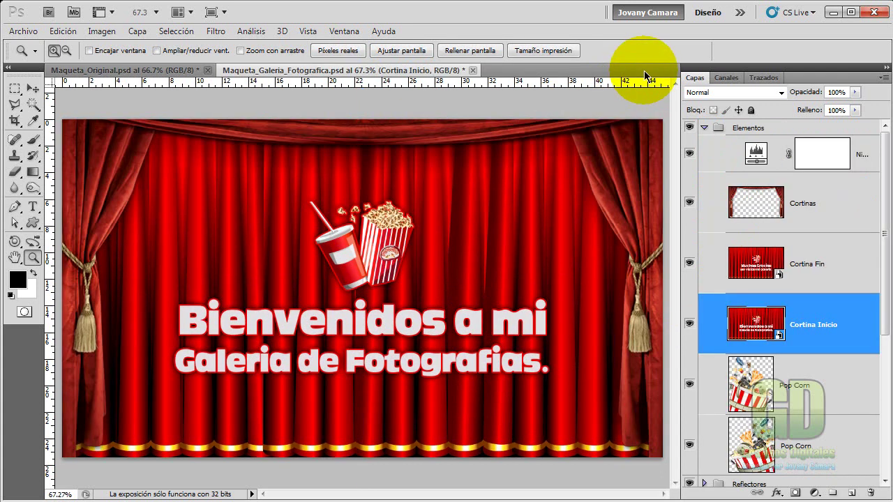
Step: Collapse the Elementos layer group and open the Archivo menu toward Exportar
click(426, 299)
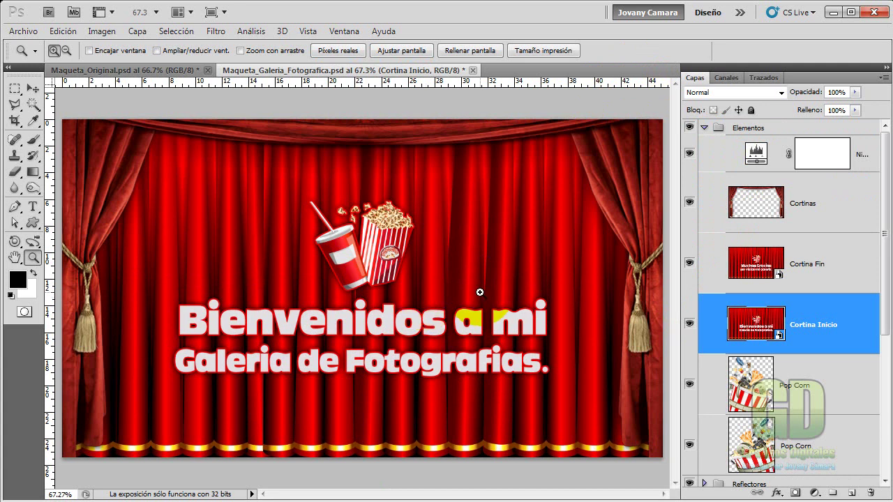
click(704, 127)
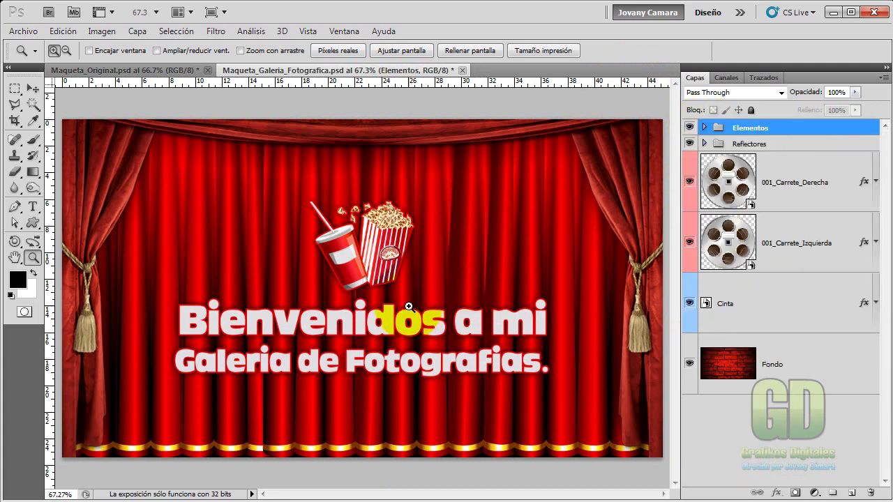
click(23, 30)
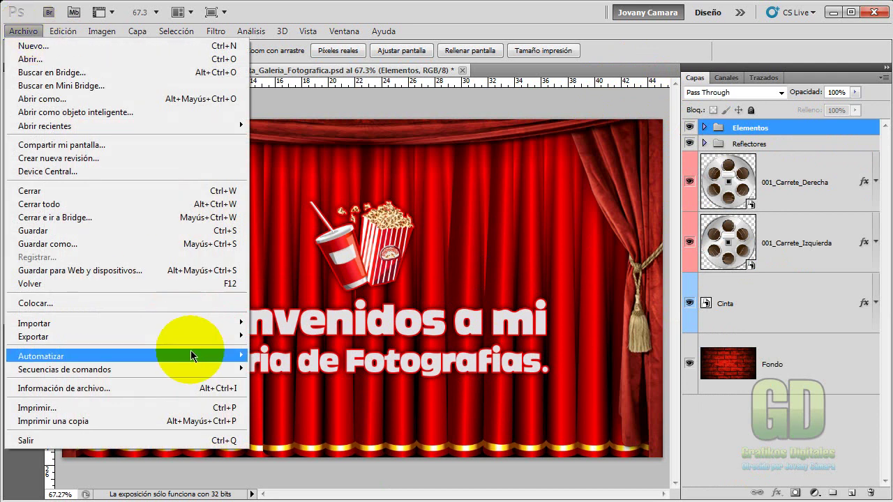
mouse_move(33, 336)
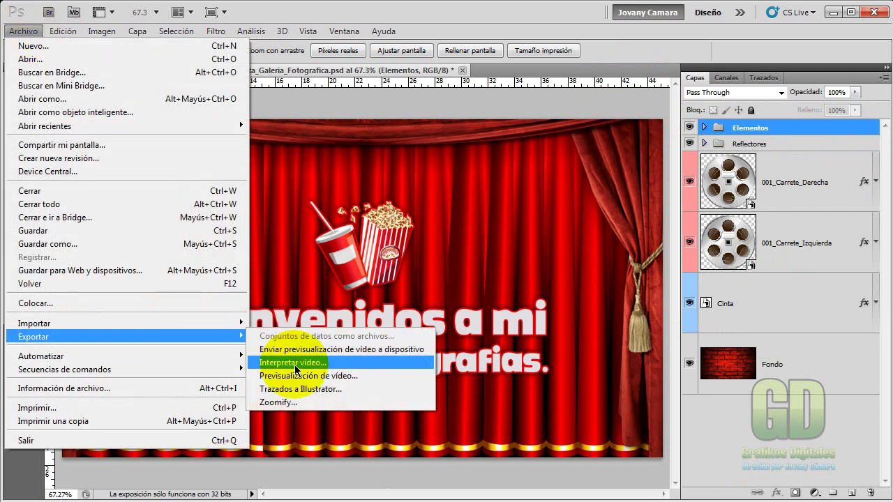
Step: Open Interpretar vídeo and keep Película QuickTime as the output format
click(295, 362)
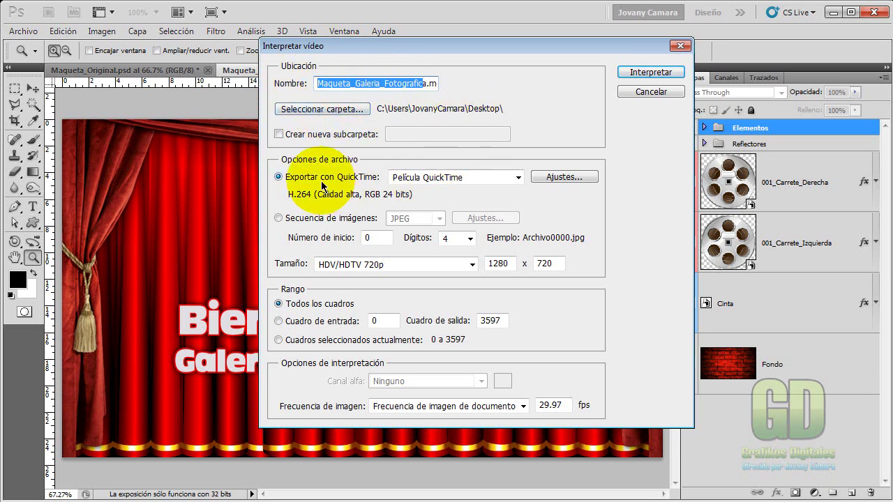
click(499, 179)
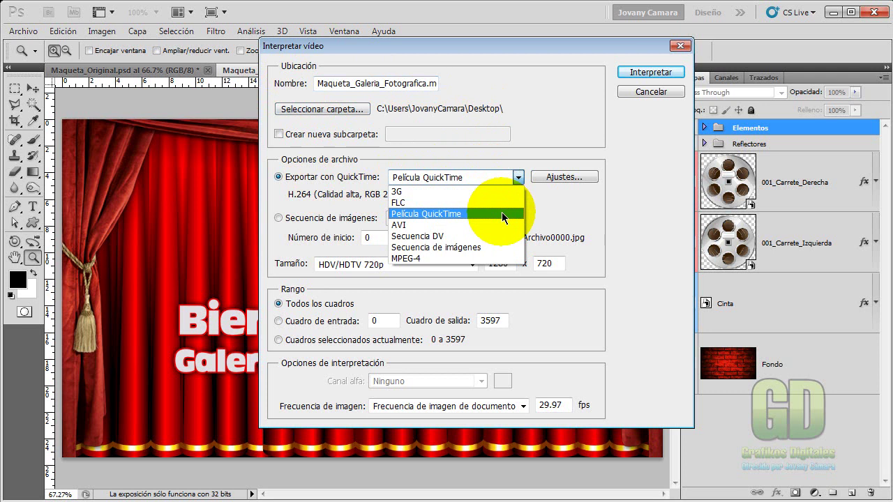
click(501, 214)
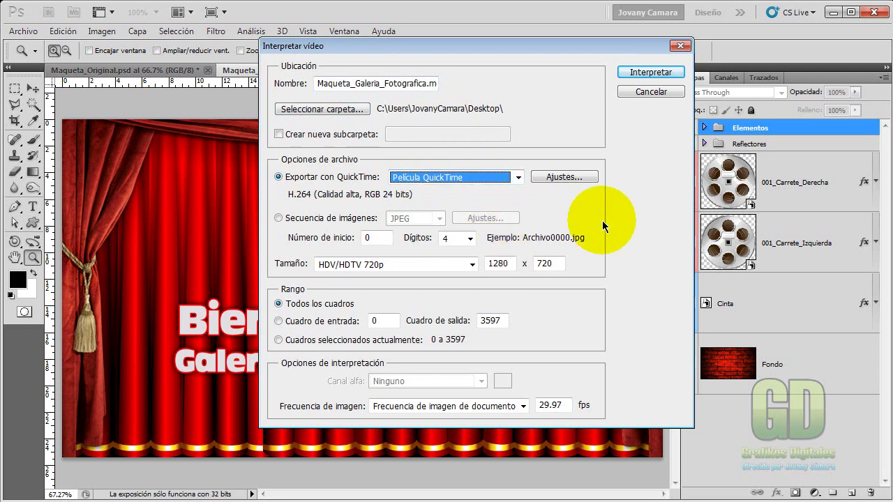
Step: Set QuickTime compression to H.264 high quality and confirm the 1280 x 720 output size
click(554, 177)
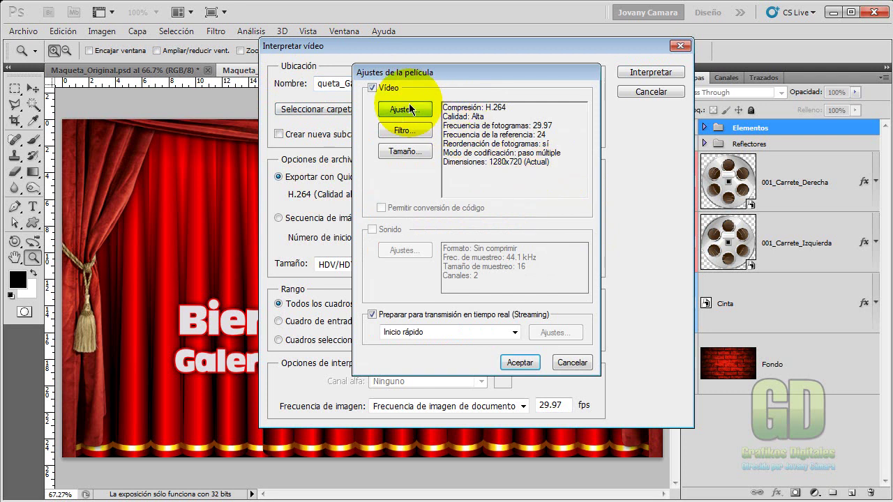
click(410, 109)
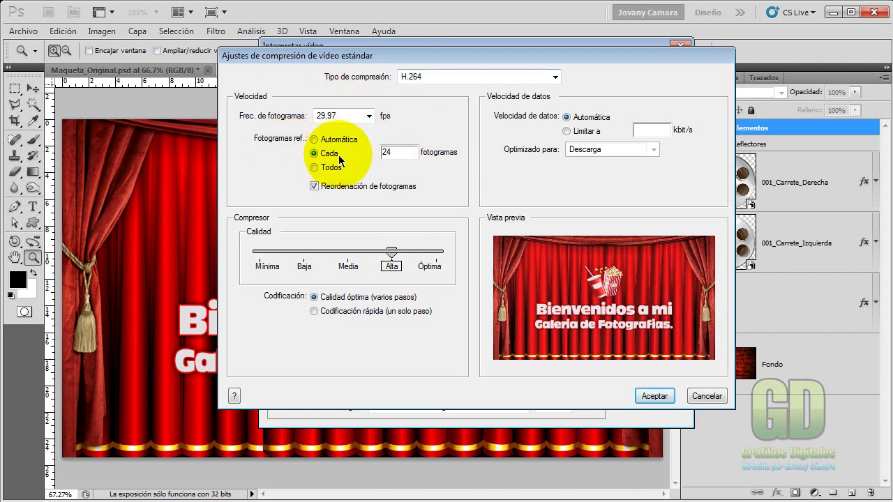
click(413, 153)
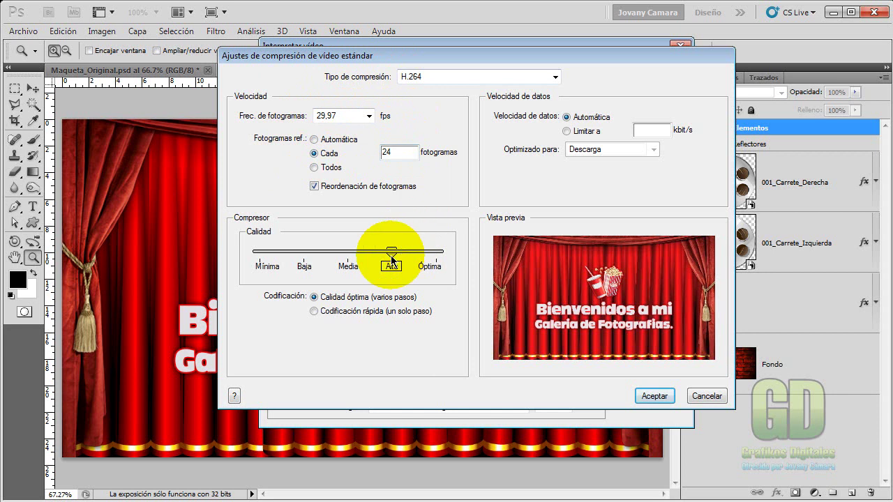
click(652, 396)
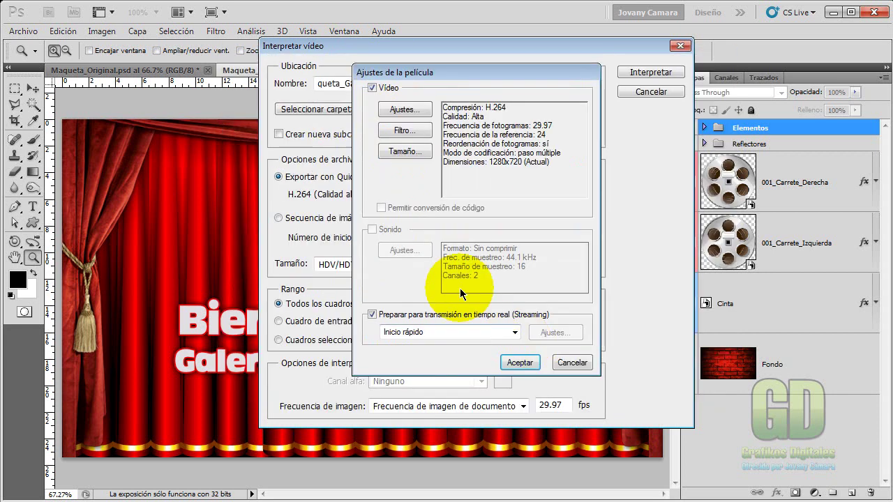
click(520, 362)
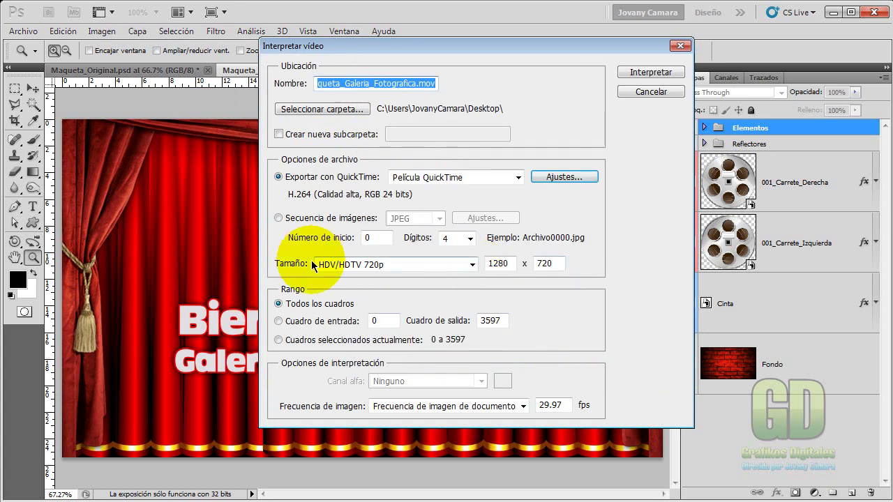
click(513, 263)
click(557, 263)
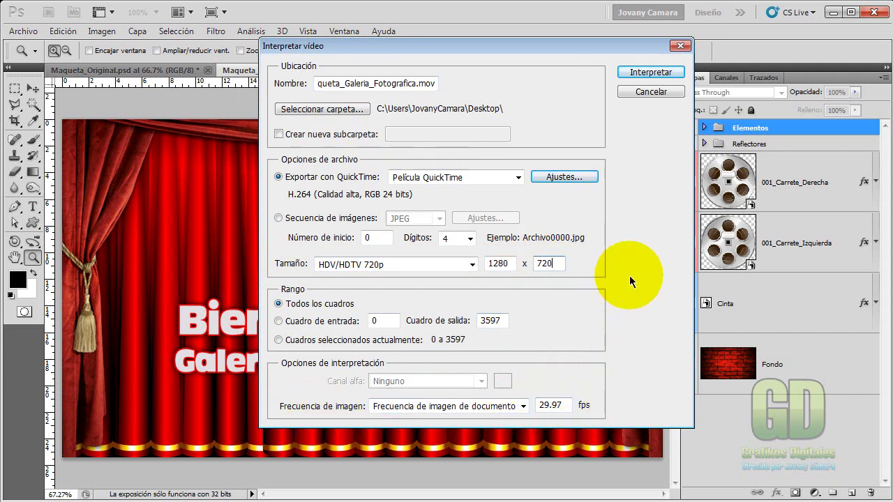
Step: Render the mockup to Maqueta_Galeria_Fotografica.mov and let the export finish
click(626, 68)
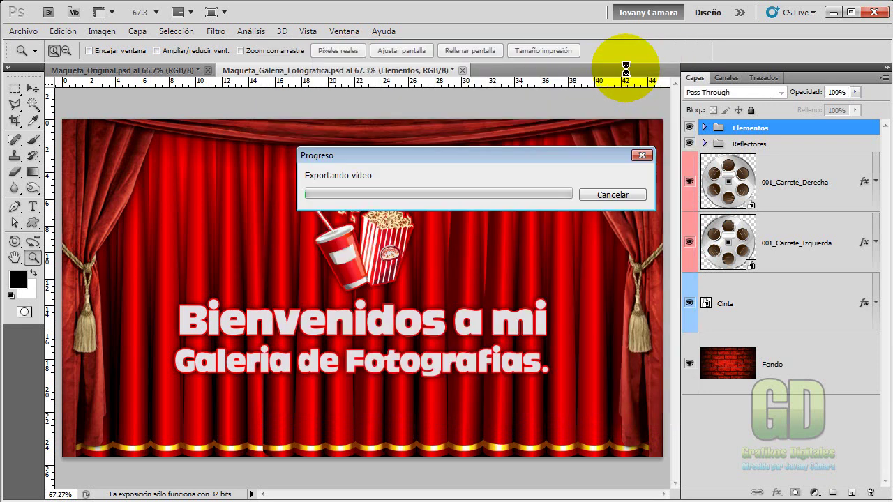